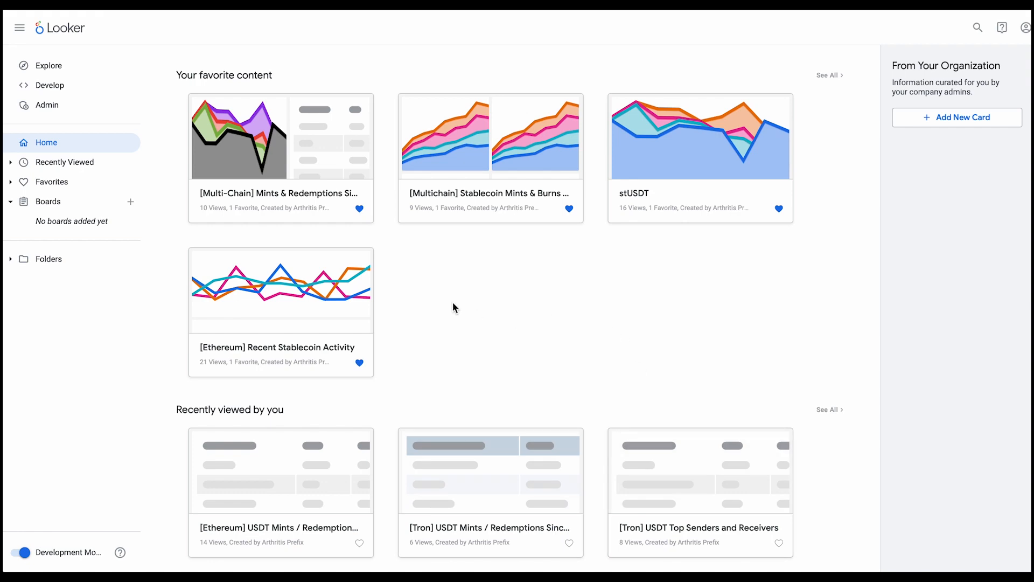
# - Open the Ethereum explore from the Blockchains group
pyautogui.scroll(-8, 518, 411)
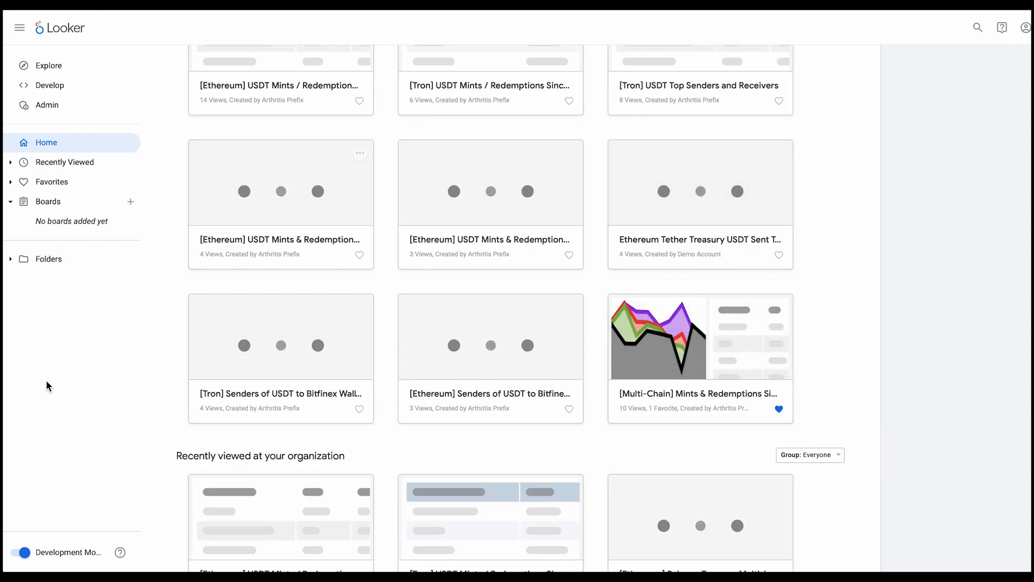
pyautogui.scroll(1, 547, 257)
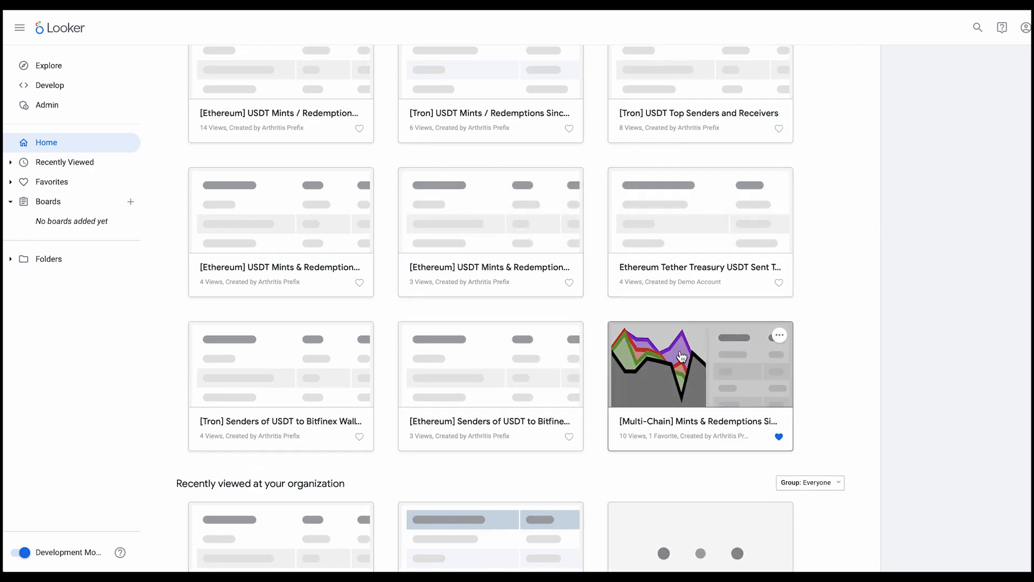
pyautogui.scroll(8, 846, 156)
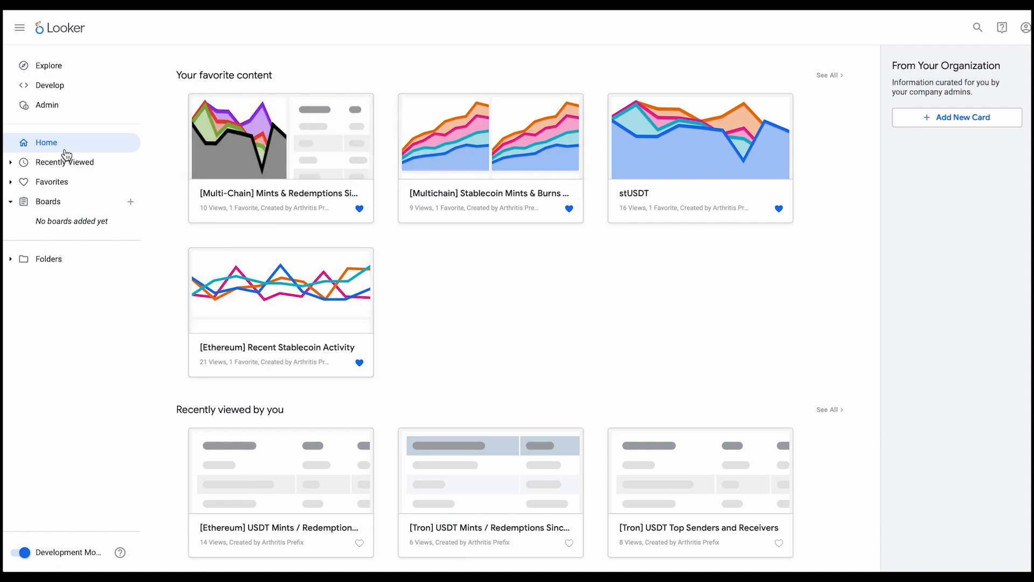
pyautogui.click(53, 63)
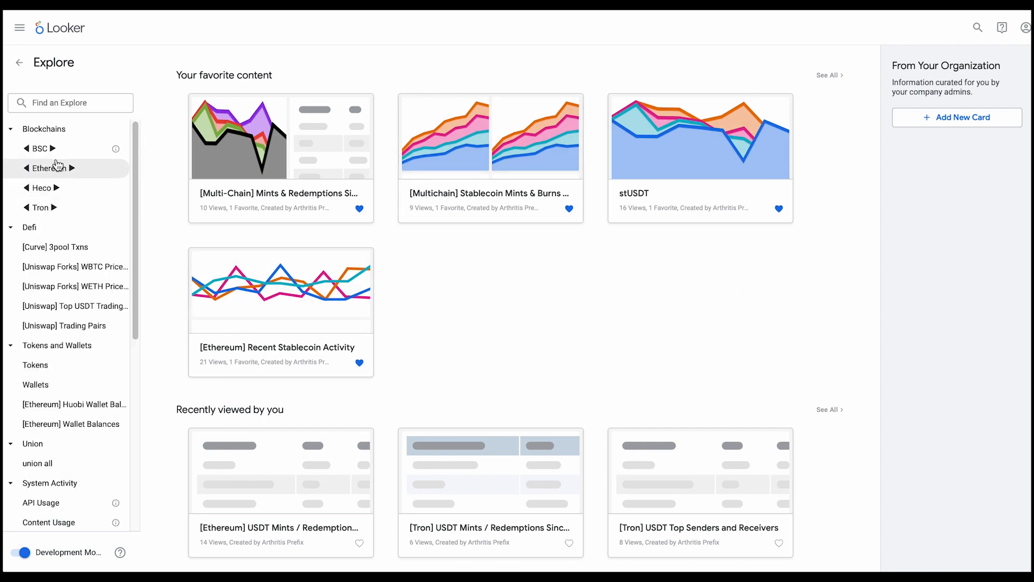
pyautogui.click(63, 168)
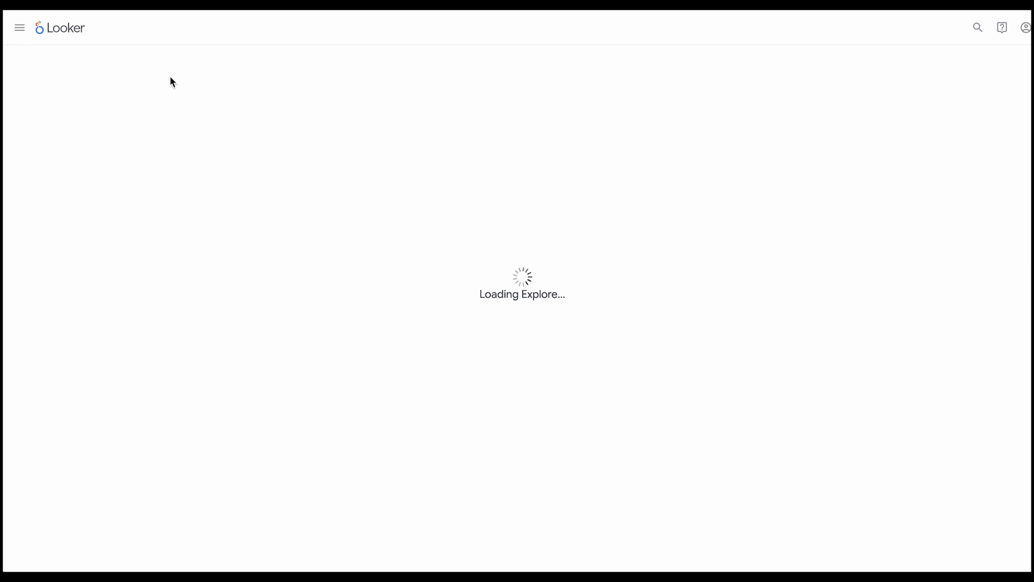
pyautogui.click(47, 64)
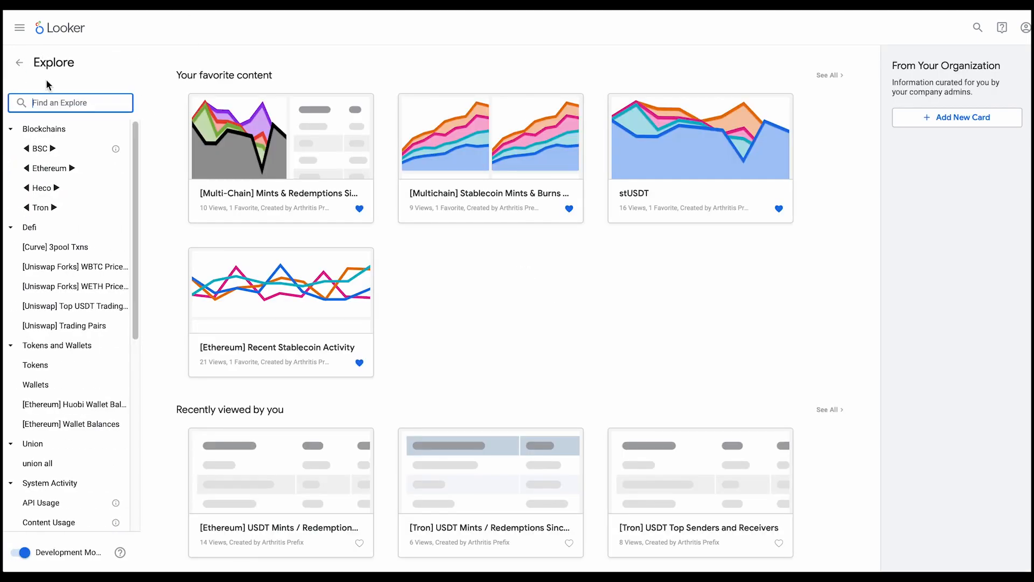
pyautogui.click(54, 168)
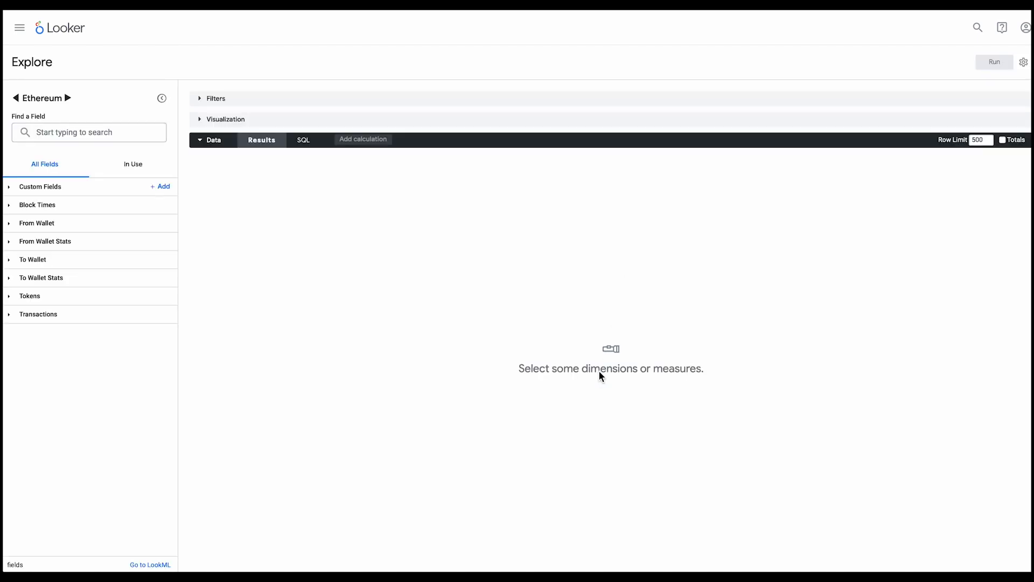
# - Review the dimensions and measures available in the Transactions field group, and collapse the group again
pyautogui.click(11, 315)
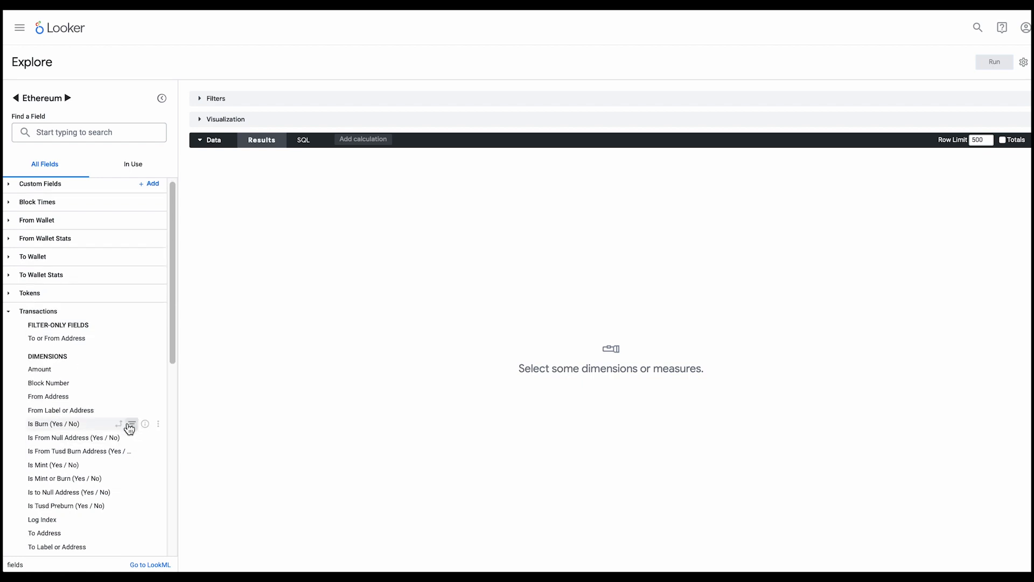
pyautogui.scroll(-10, 102, 393)
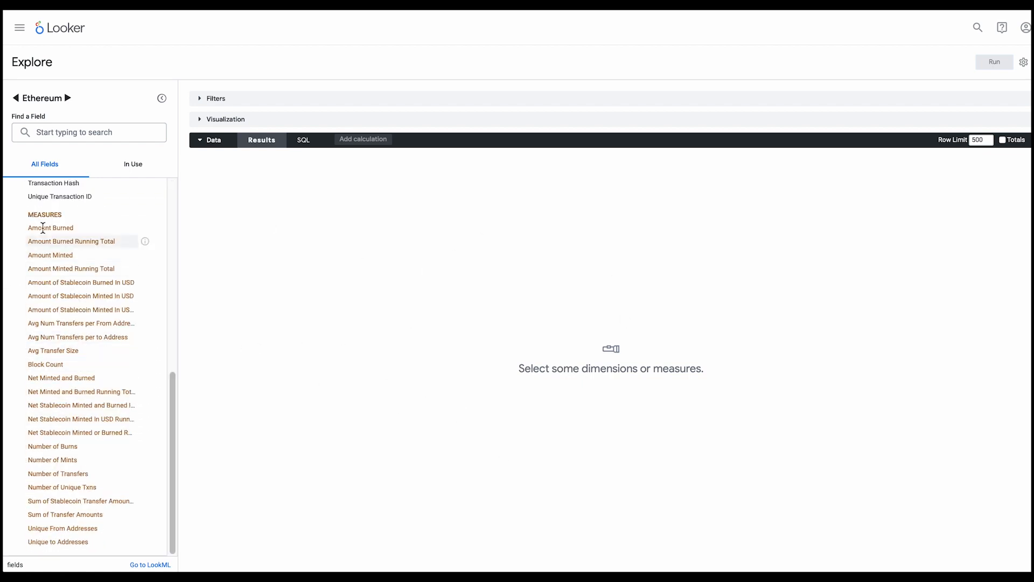
pyautogui.scroll(15, 49, 263)
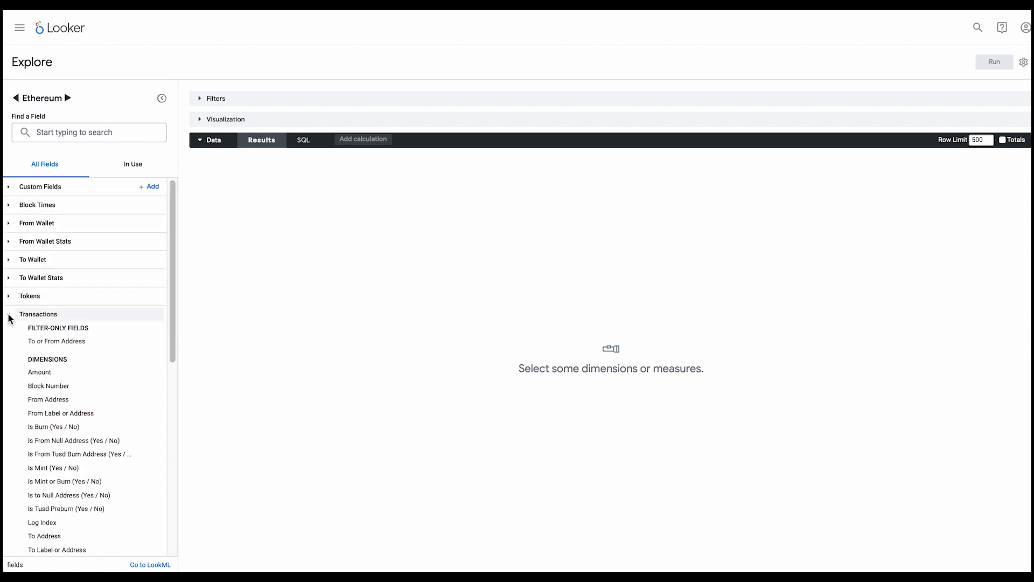
pyautogui.click(9, 316)
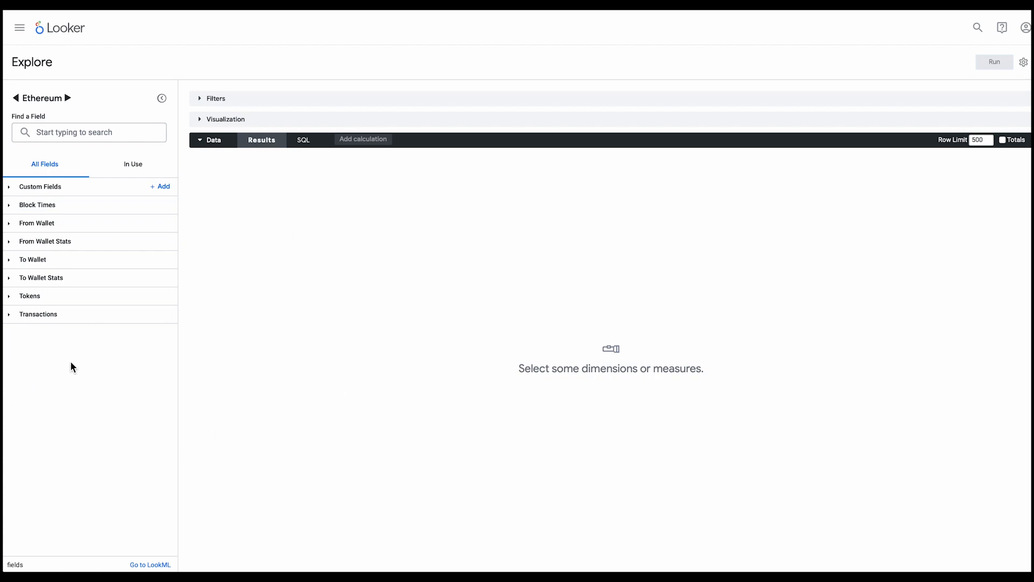
# - Add a filter on the Tokens Symbol field so that it is equal to MKR
pyautogui.click(9, 300)
pyautogui.scroll(-3, 92, 258)
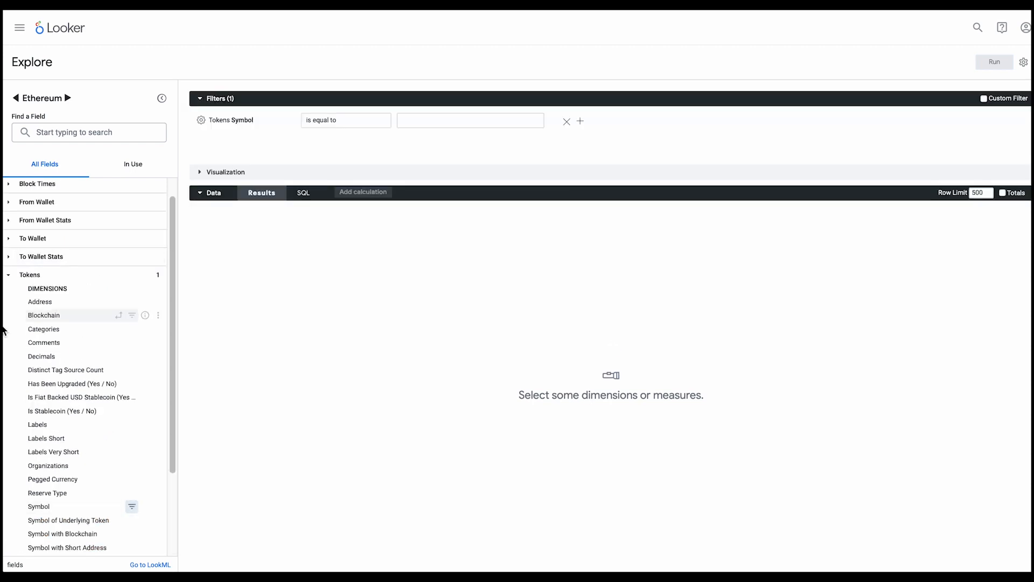
pyautogui.click(431, 125)
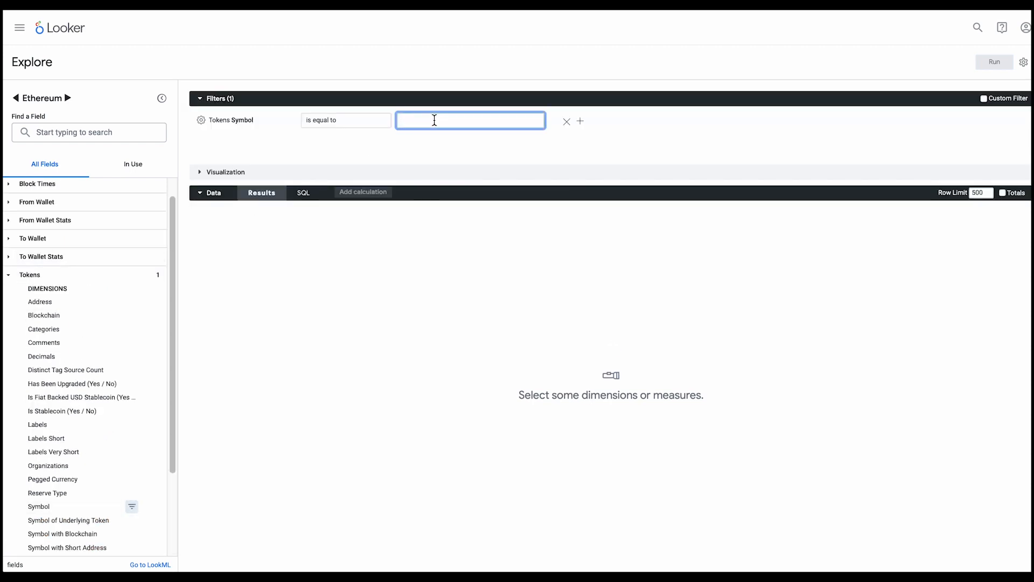
pyautogui.press('Return')
pyautogui.click(9, 275)
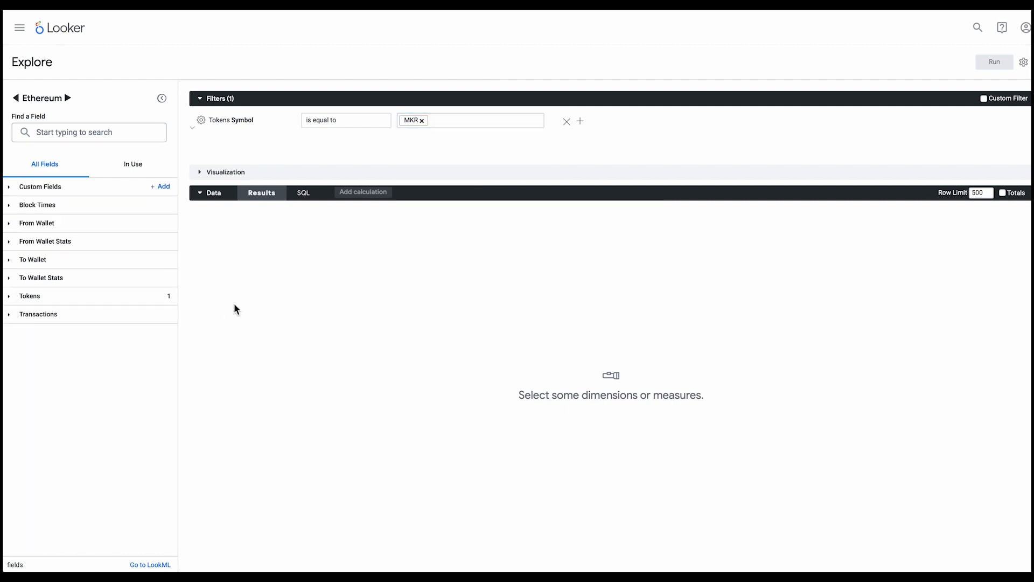
# - Add the Date dimension of Block Written Date from Block Times and sort the query by it in descending order
pyautogui.click(10, 205)
pyautogui.click(203, 98)
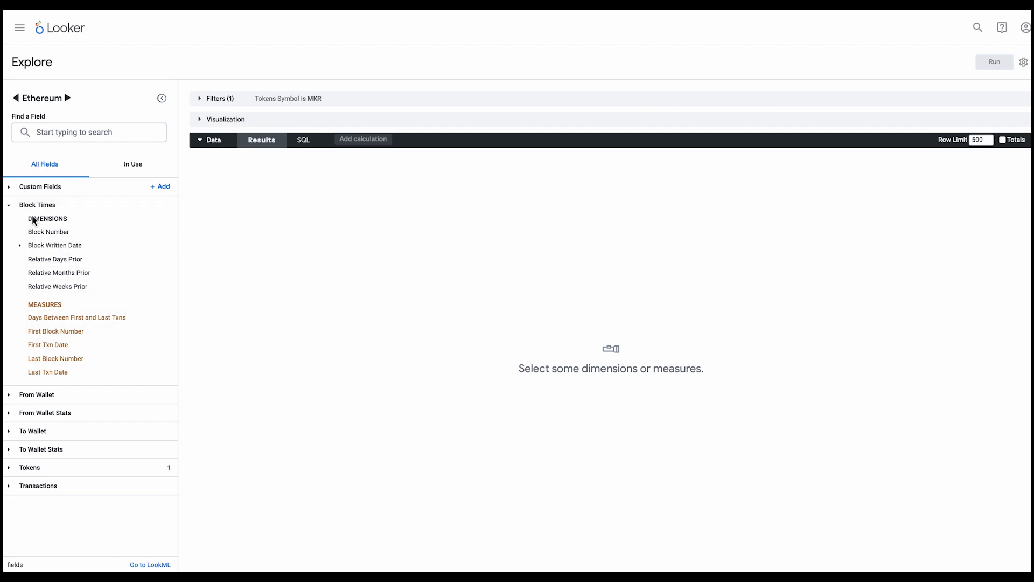
pyautogui.click(20, 246)
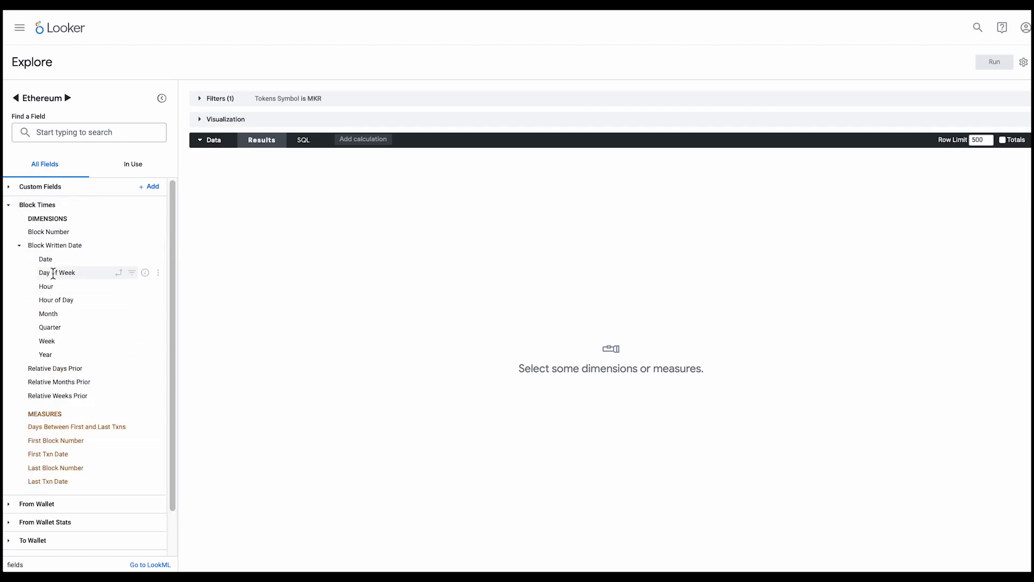
pyautogui.click(54, 259)
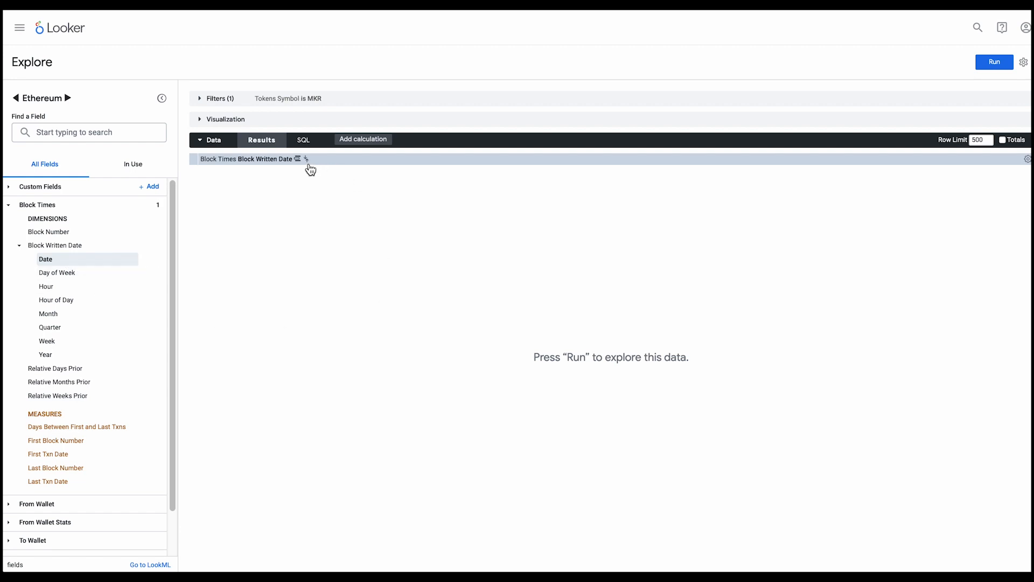
pyautogui.click(307, 160)
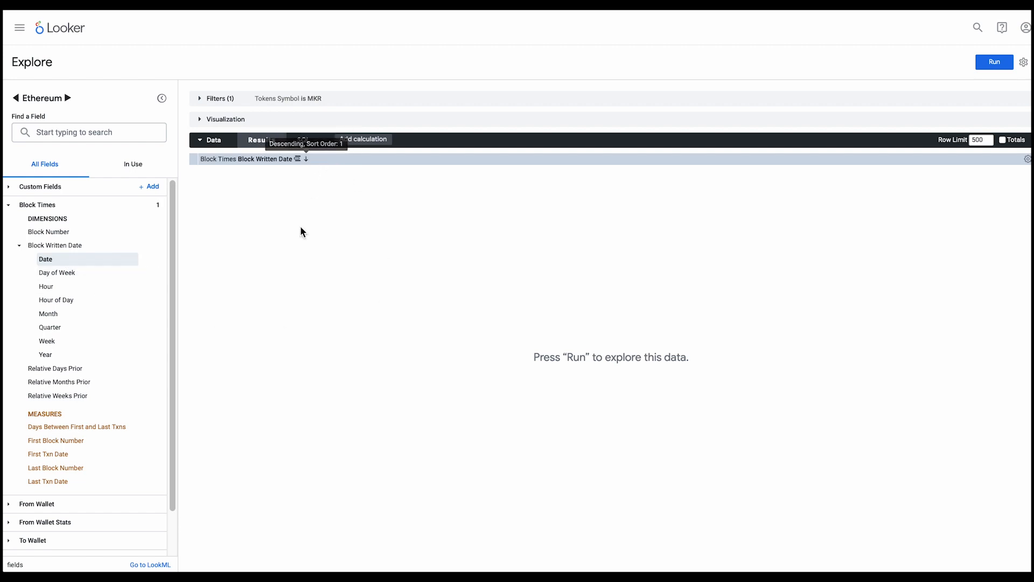
pyautogui.click(10, 207)
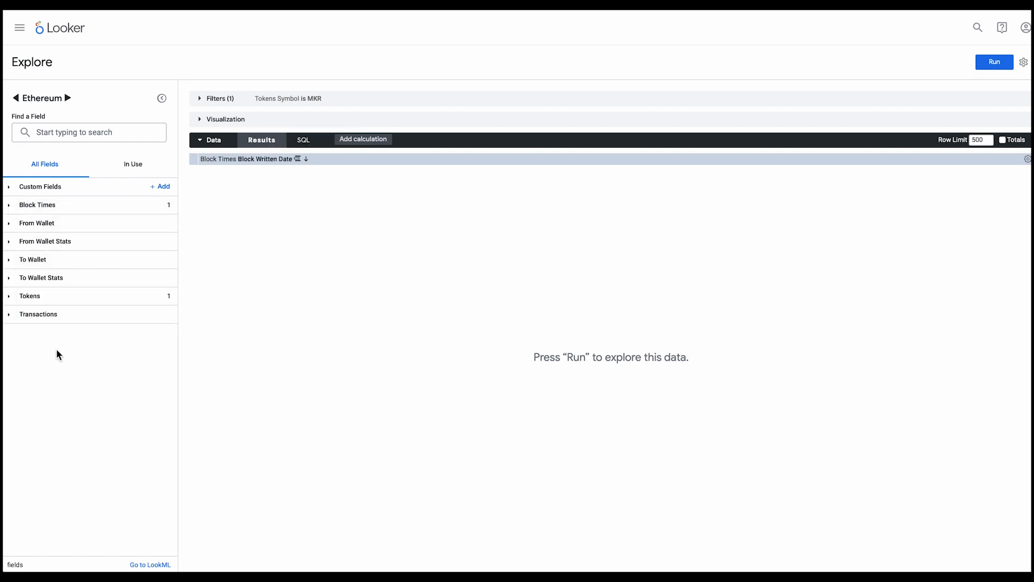
# - Add the Number of Transfers and Sum of Transfer Amounts measures from the Transactions group to the query
pyautogui.click(8, 312)
pyautogui.scroll(-1, 83, 381)
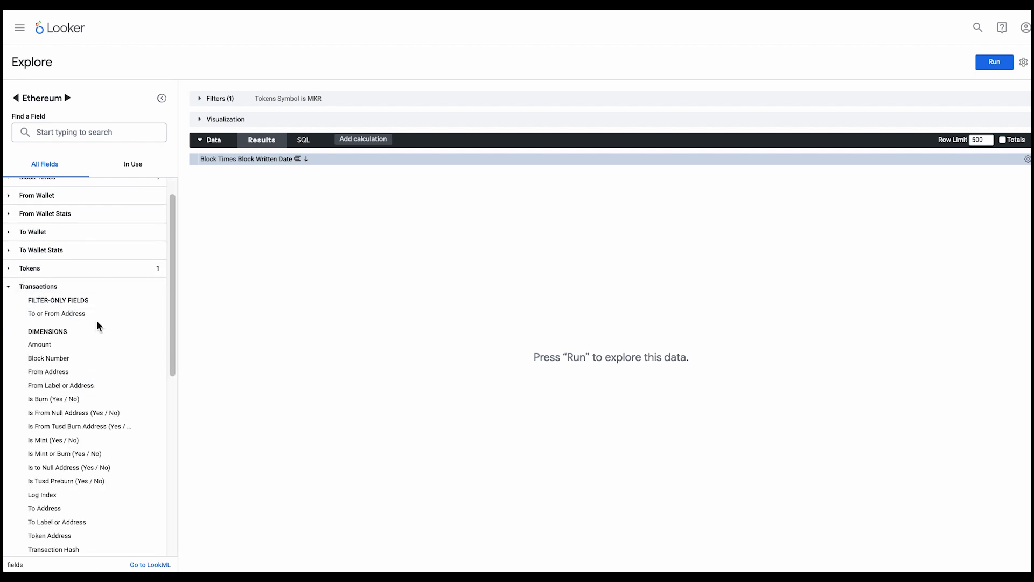
pyautogui.scroll(-12, 81, 377)
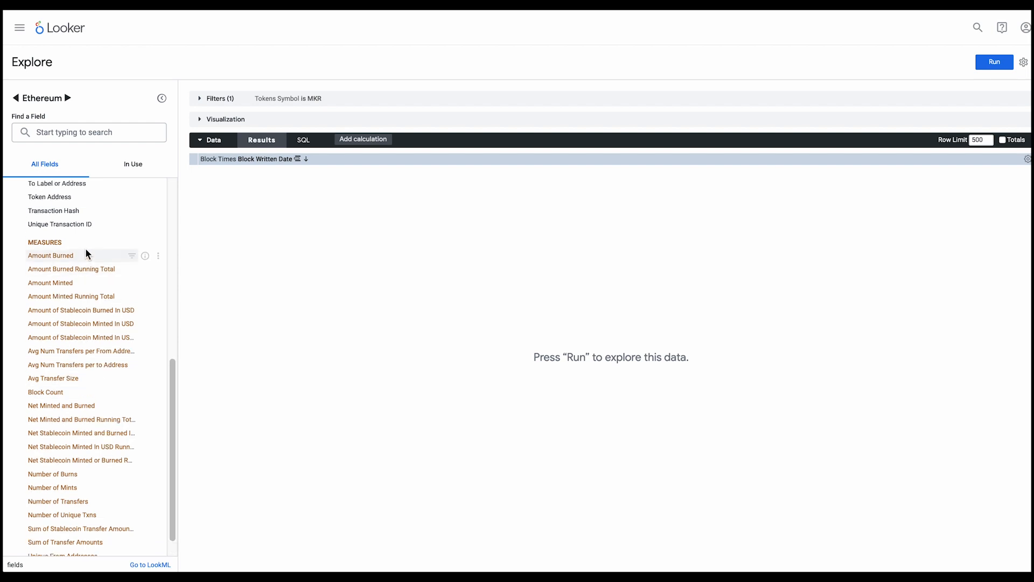
pyautogui.scroll(12, 86, 253)
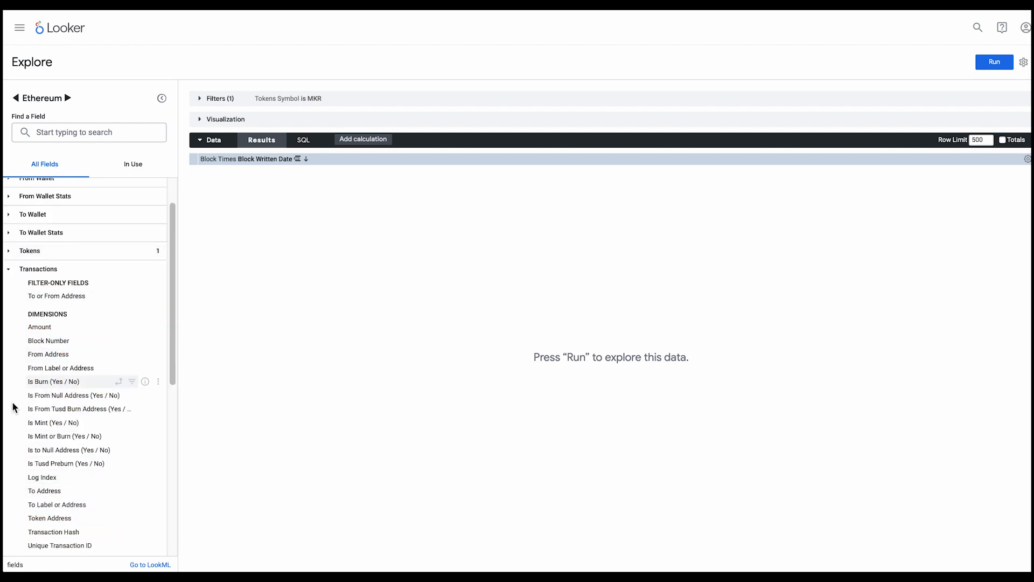
pyautogui.scroll(-1, 13, 377)
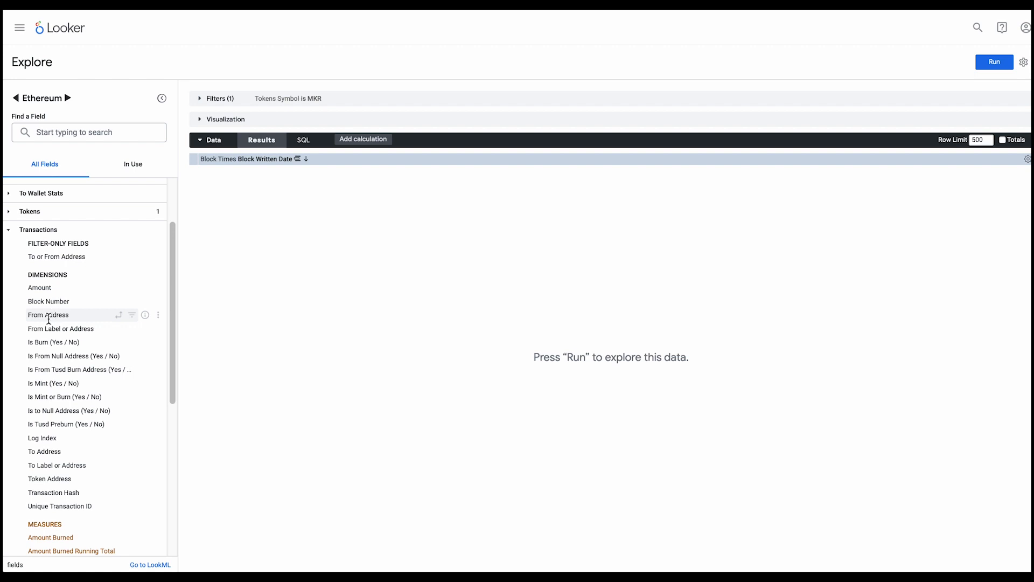
pyautogui.scroll(-7, 54, 334)
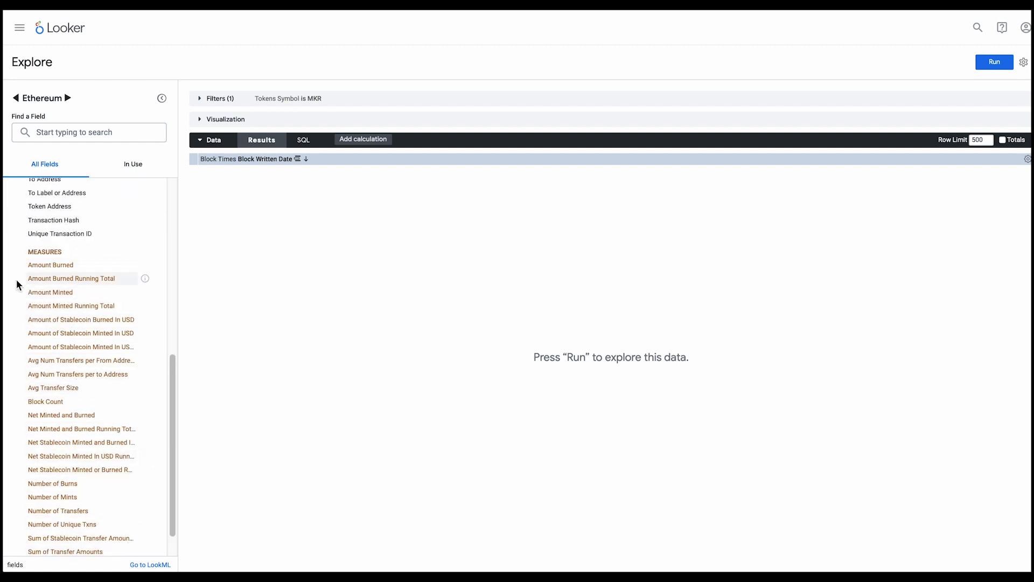
pyautogui.scroll(-1, 101, 344)
pyautogui.scroll(-1, 101, 343)
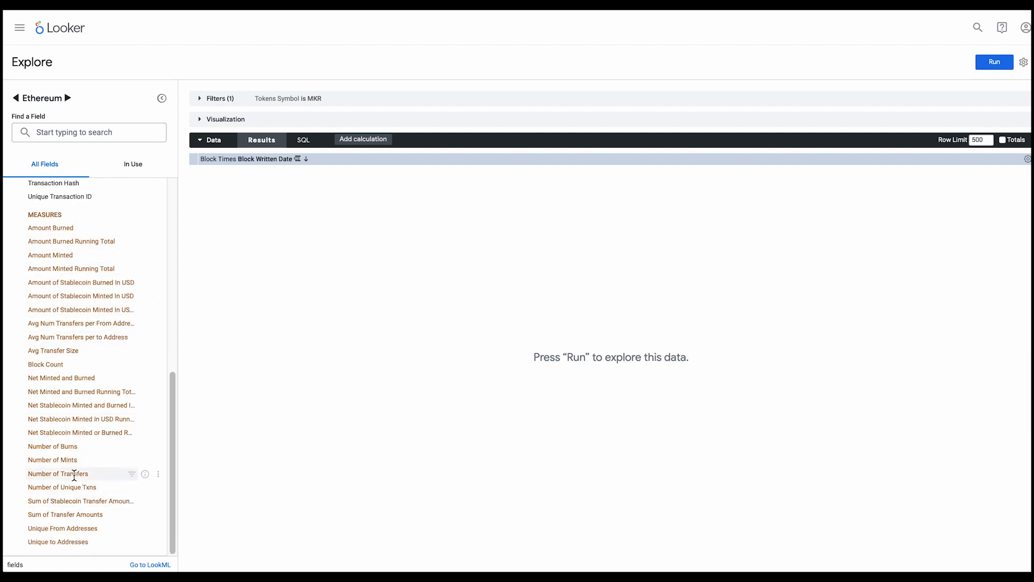
pyautogui.click(144, 475)
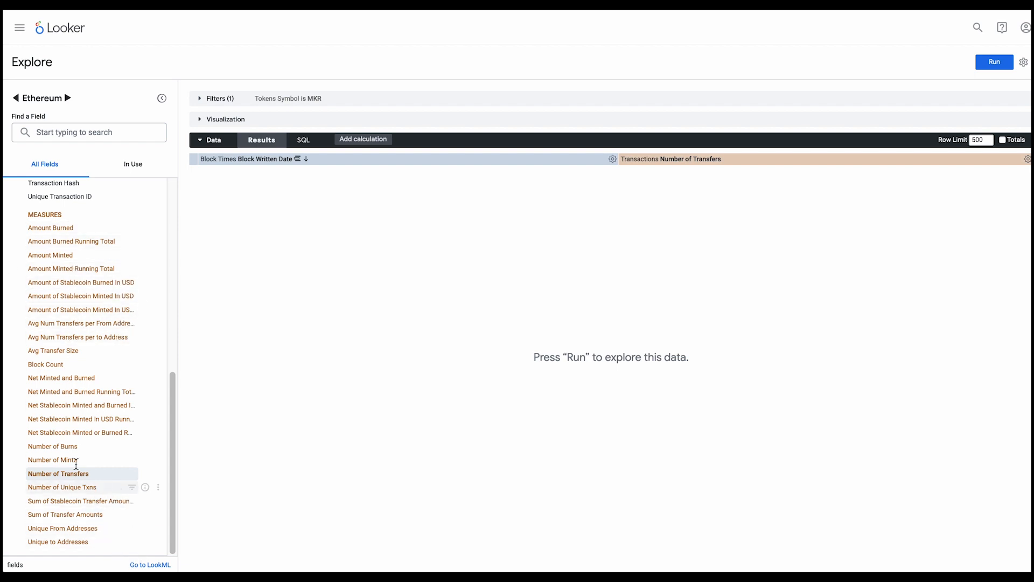
pyautogui.click(85, 514)
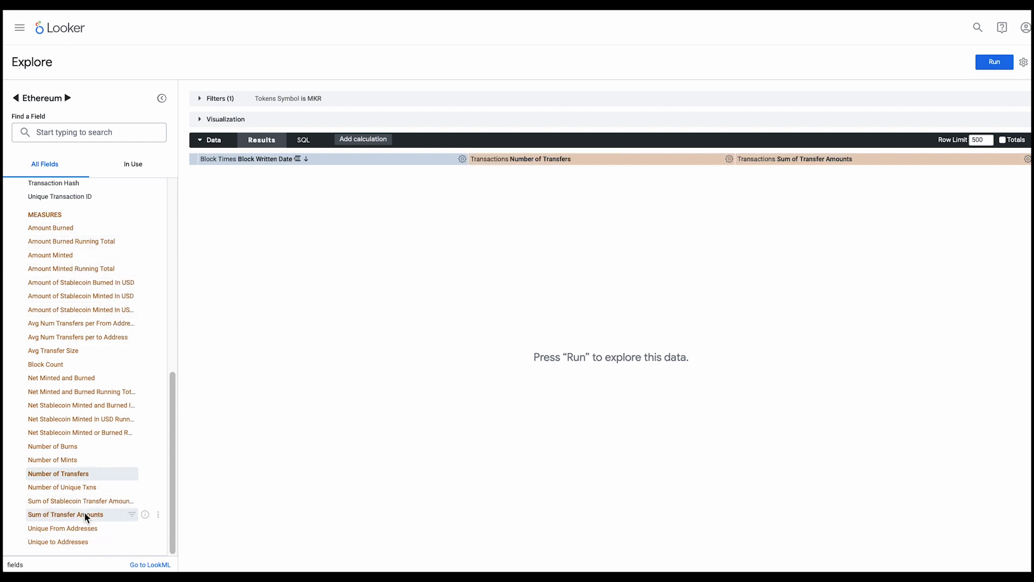
# - Run the query and expand its visualization with the data table collapsed
pyautogui.click(1000, 64)
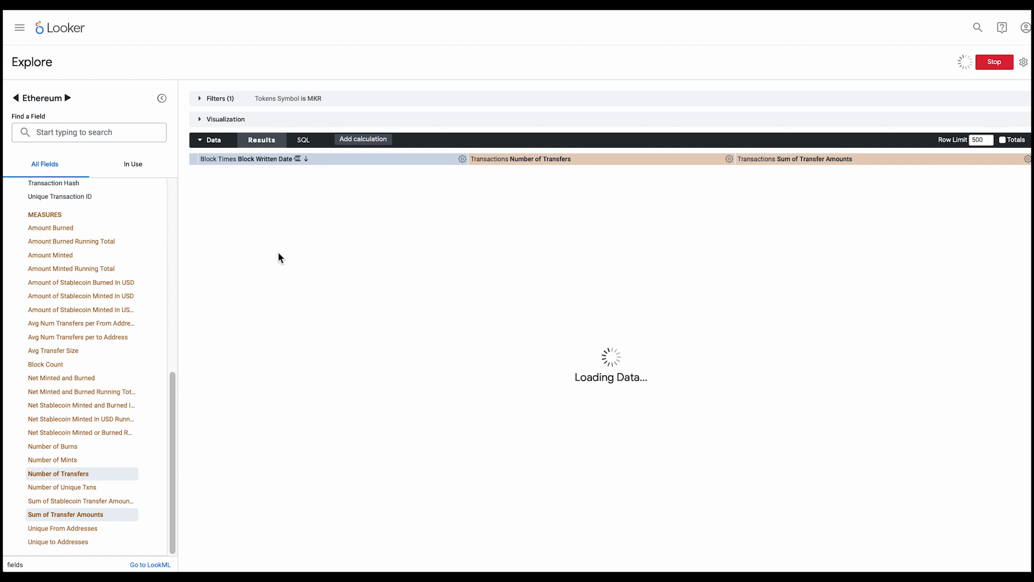
pyautogui.scroll(10, 106, 314)
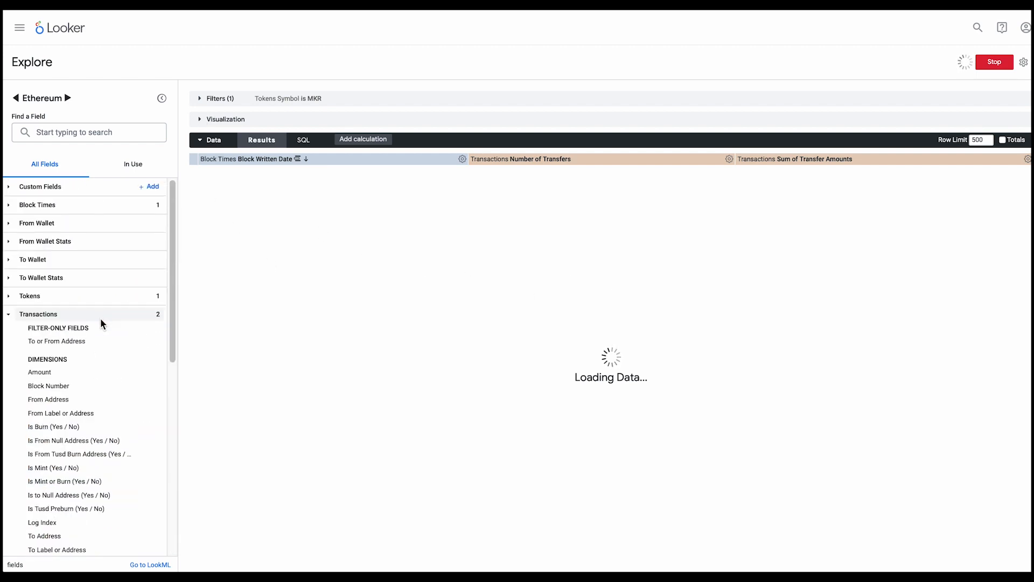
pyautogui.scroll(-10, 59, 312)
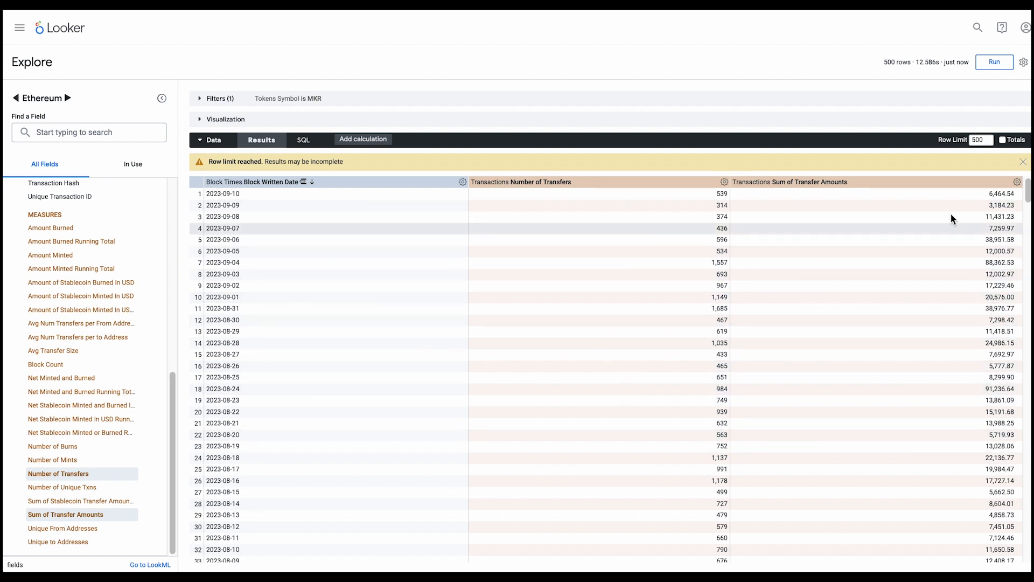
pyautogui.click(200, 141)
pyautogui.click(201, 119)
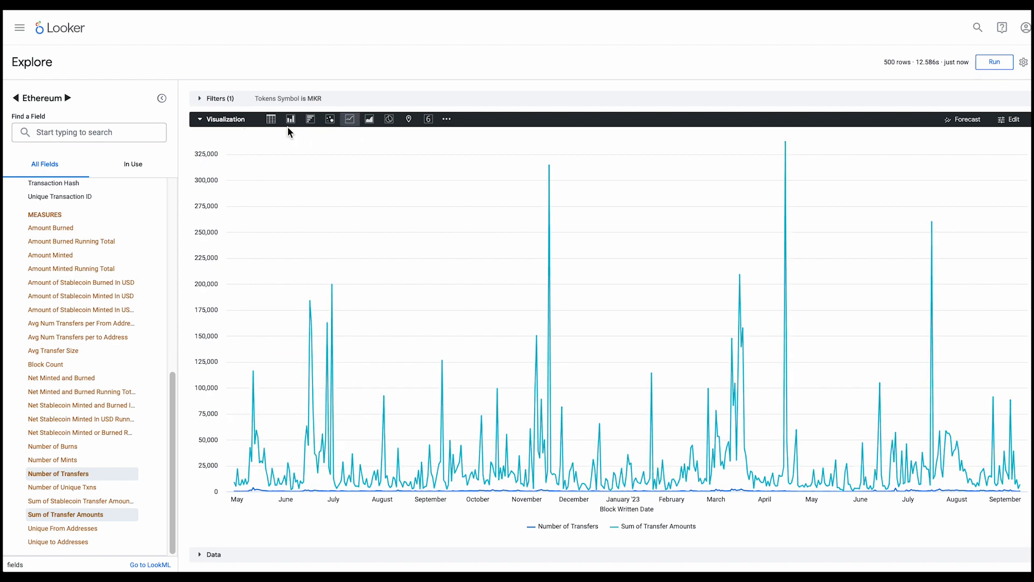
# - Preview the results as a table, column, scatterplot and area chart, and return the visualization to a line chart
pyautogui.click(271, 119)
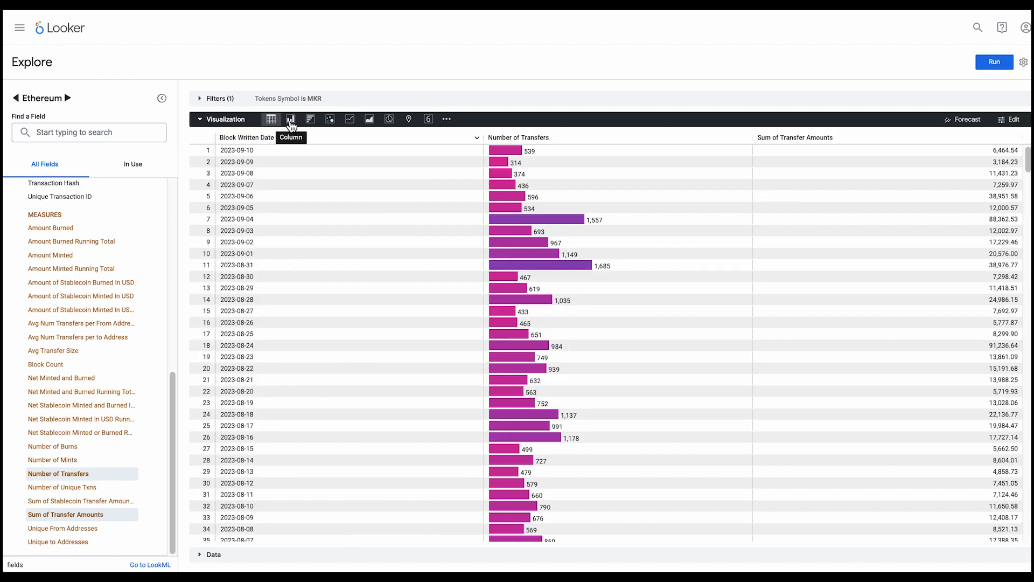
pyautogui.click(291, 119)
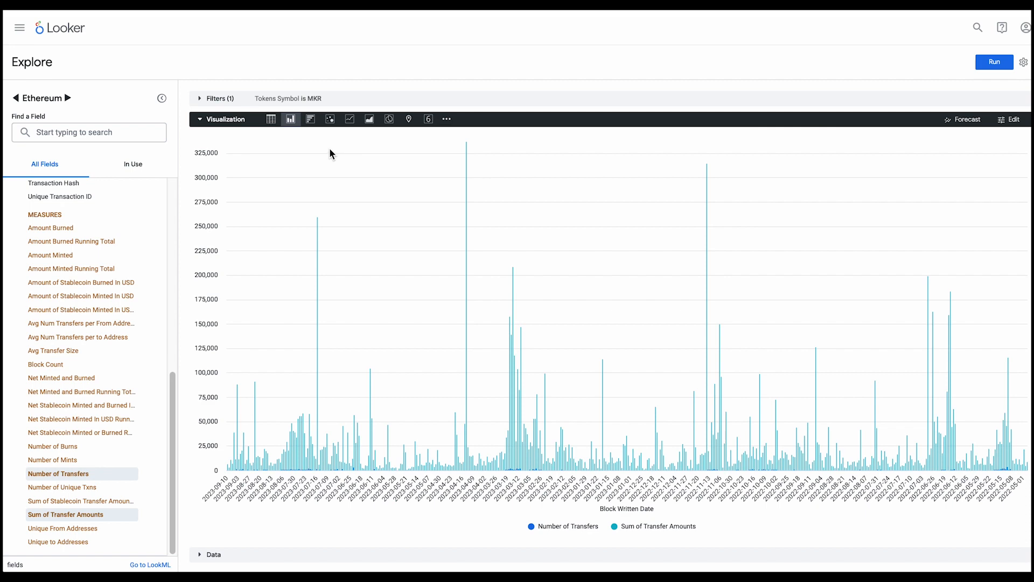
pyautogui.click(330, 119)
pyautogui.click(368, 120)
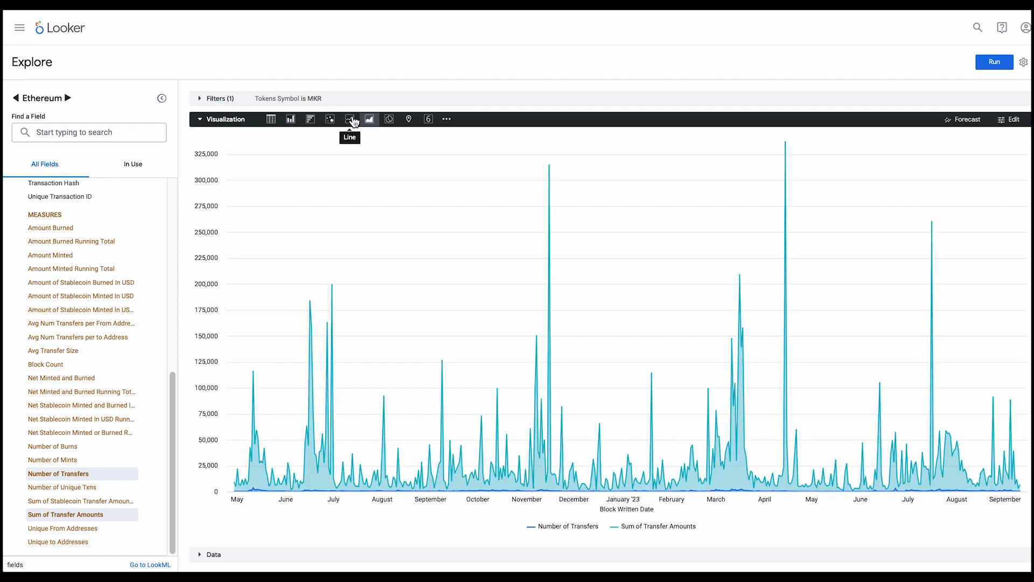
pyautogui.click(352, 121)
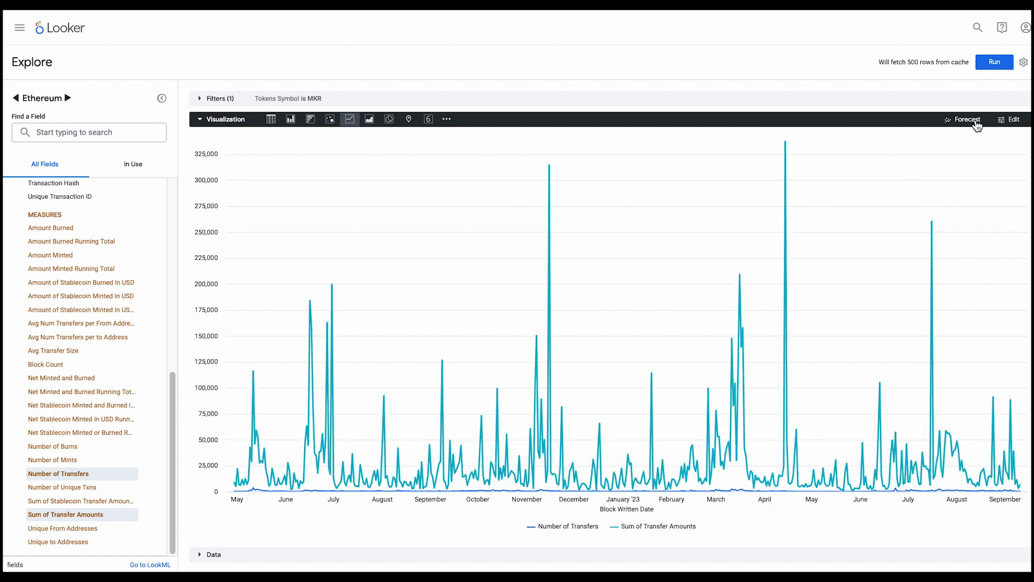
# - Move the Sum of Transfer Amounts series onto a new right Y axis in the chart settings
pyautogui.click(1012, 120)
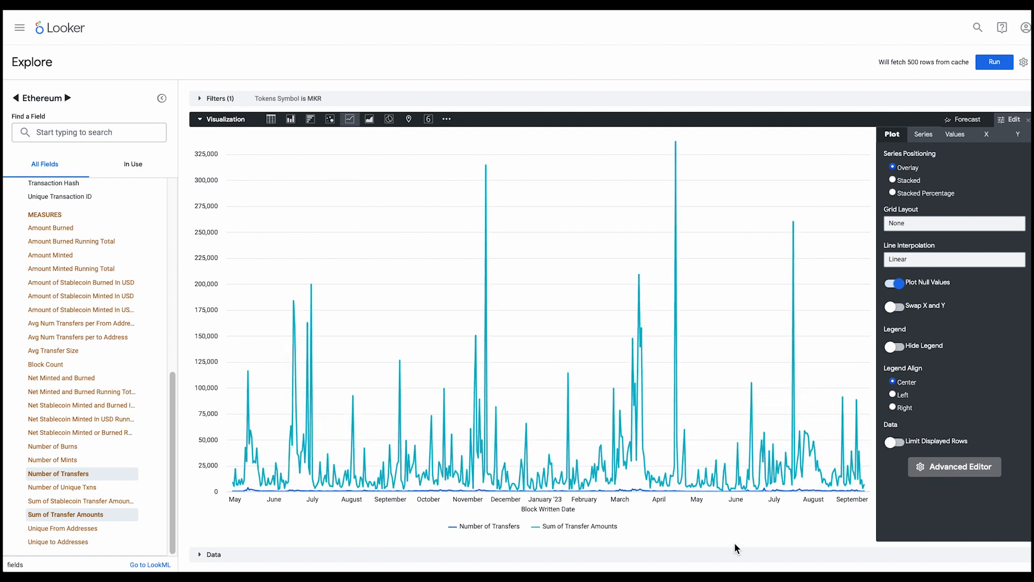
pyautogui.click(1018, 135)
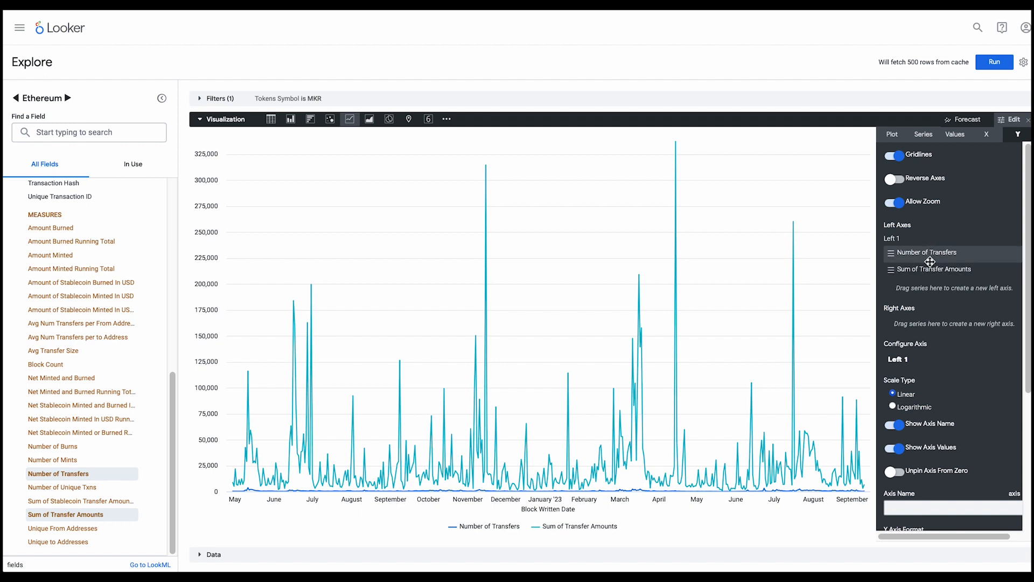
pyautogui.moveTo(928, 268); pyautogui.dragTo(939, 337)
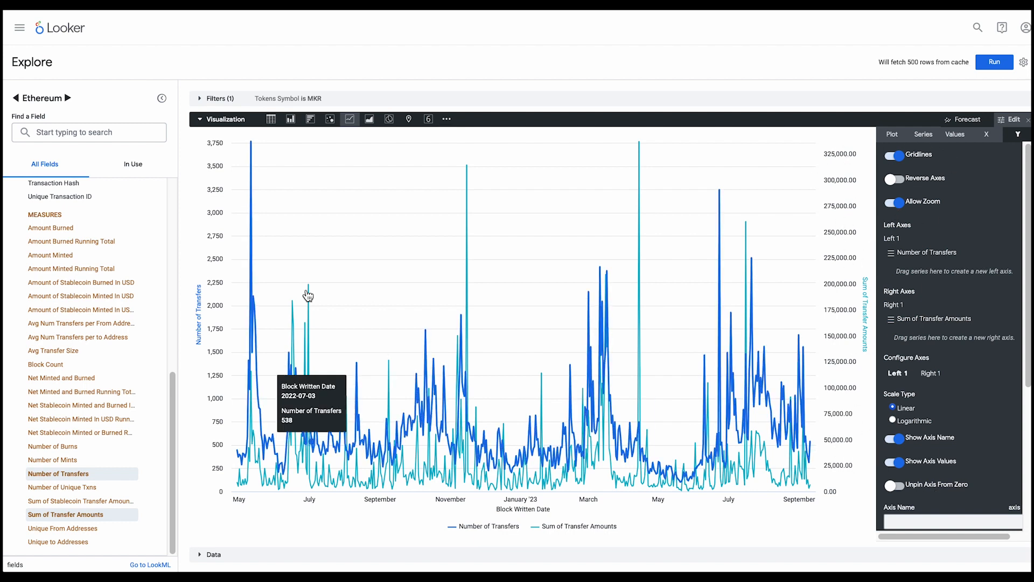
# - Expand the customizations of both series and set the Sum of Transfer Amounts series type to Area
pyautogui.click(924, 136)
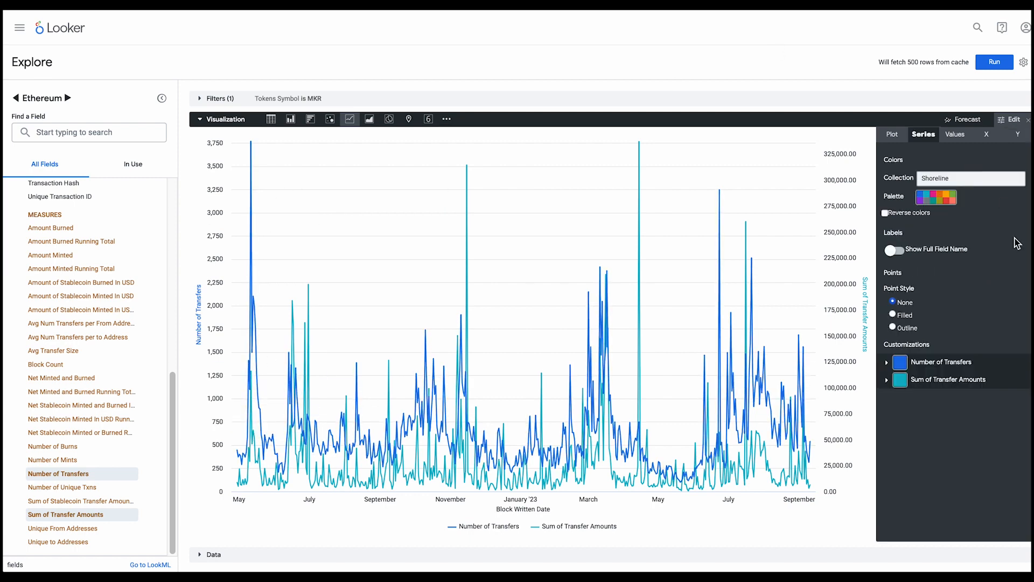
pyautogui.click(887, 363)
pyautogui.click(888, 427)
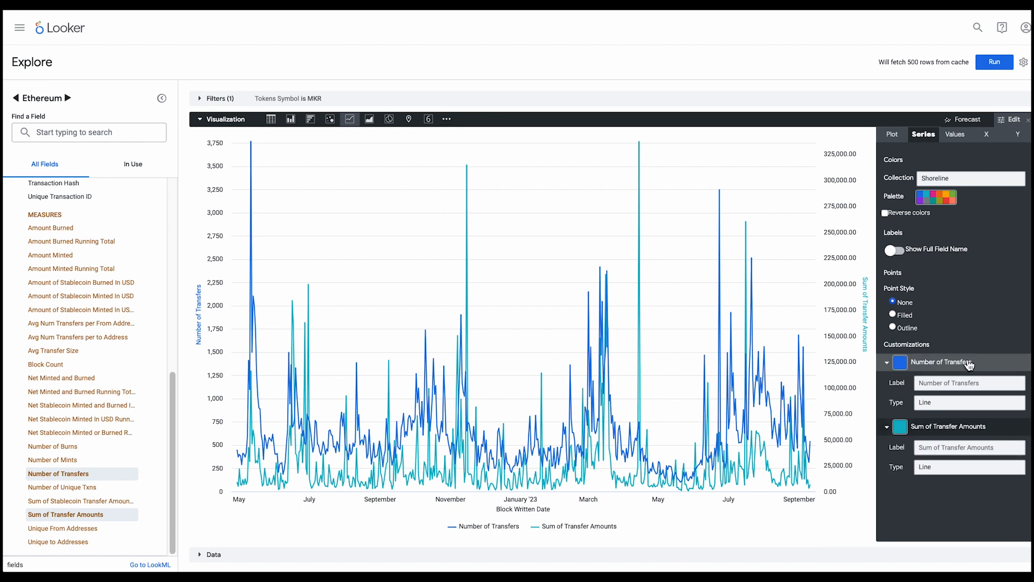
pyautogui.click(939, 473)
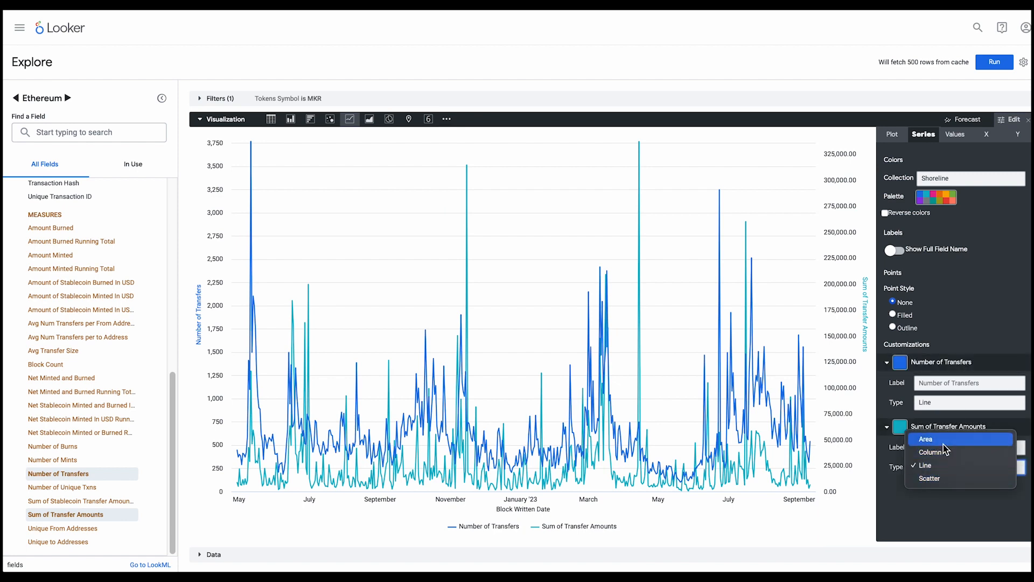
pyautogui.click(945, 440)
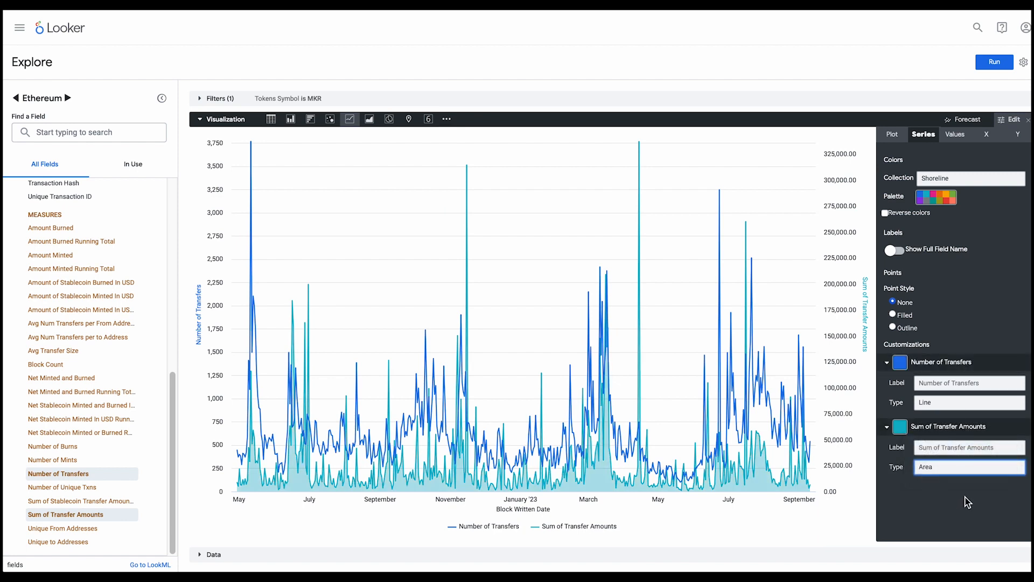
# - Try the Column type for the Sum of Transfer Amounts series and return it to Area
pyautogui.click(959, 472)
pyautogui.click(957, 481)
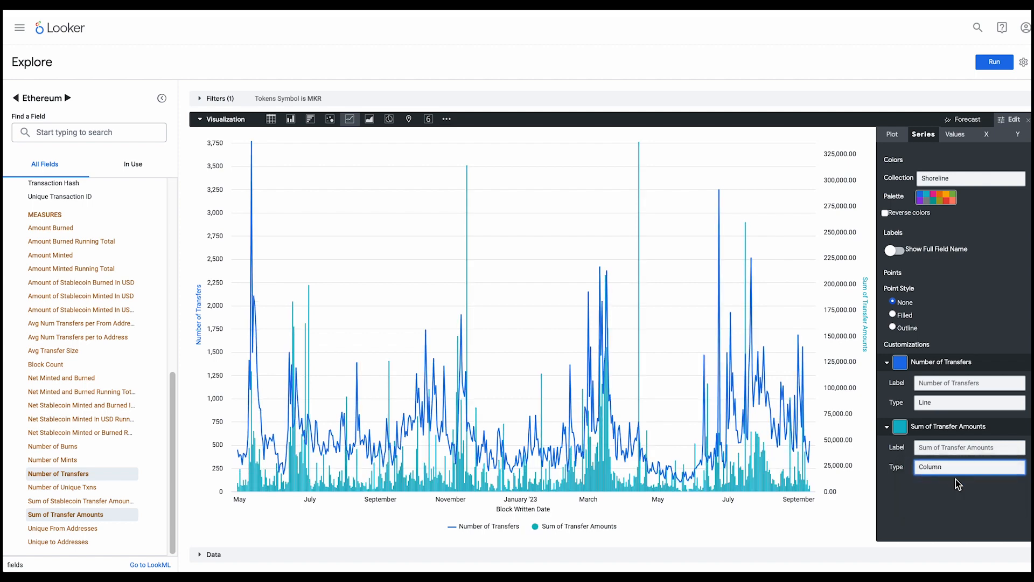
pyautogui.click(947, 470)
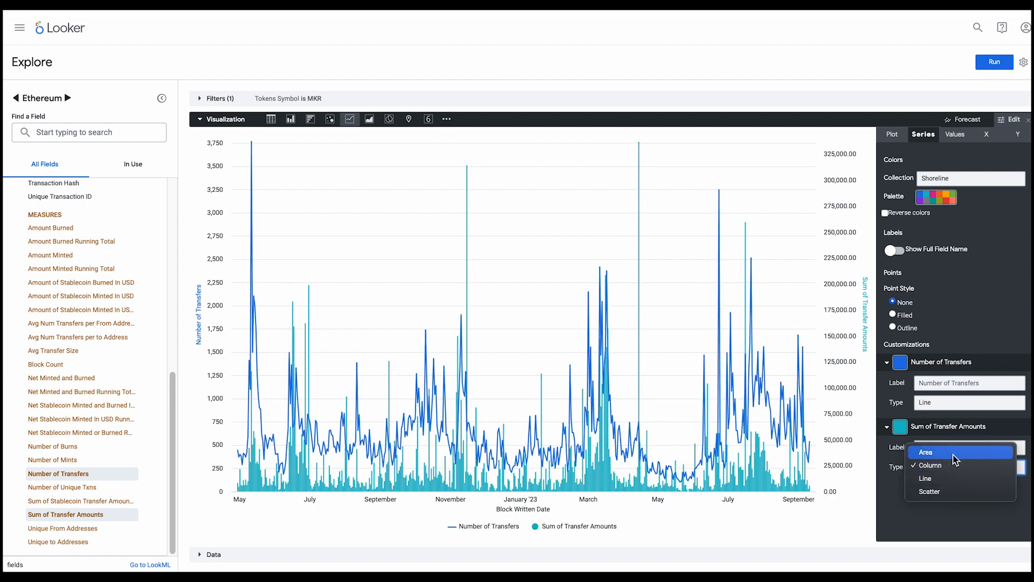
pyautogui.click(931, 449)
# - Recolor the Sum of Transfer Amounts series orange from the palette and close the chart settings
pyautogui.click(900, 426)
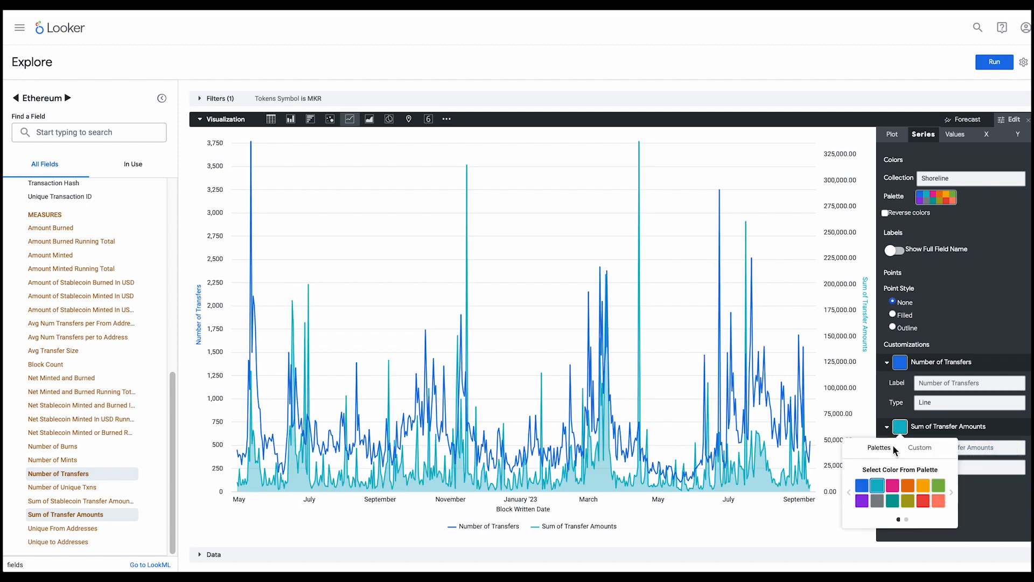
pyautogui.click(908, 485)
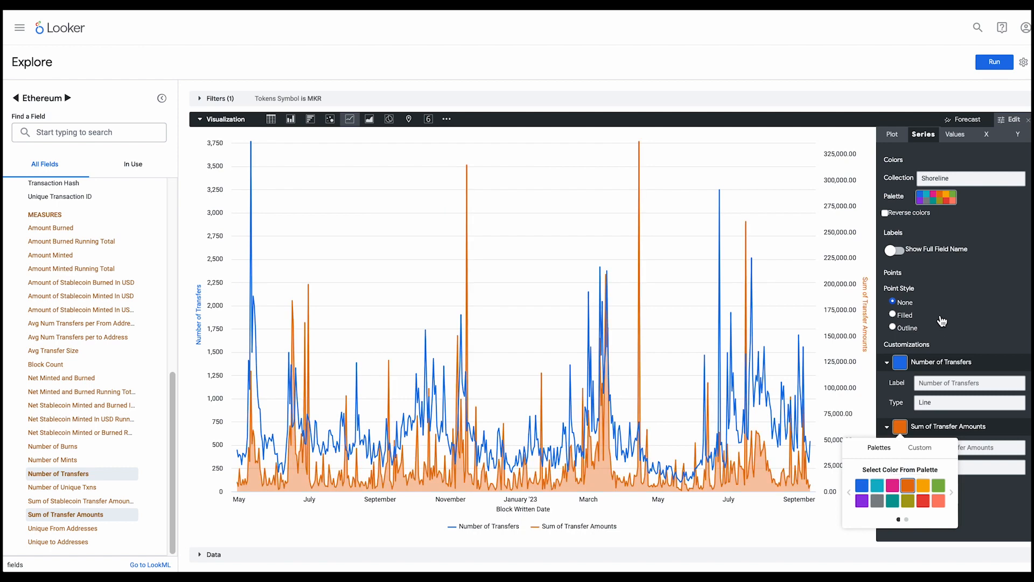
pyautogui.click(1011, 118)
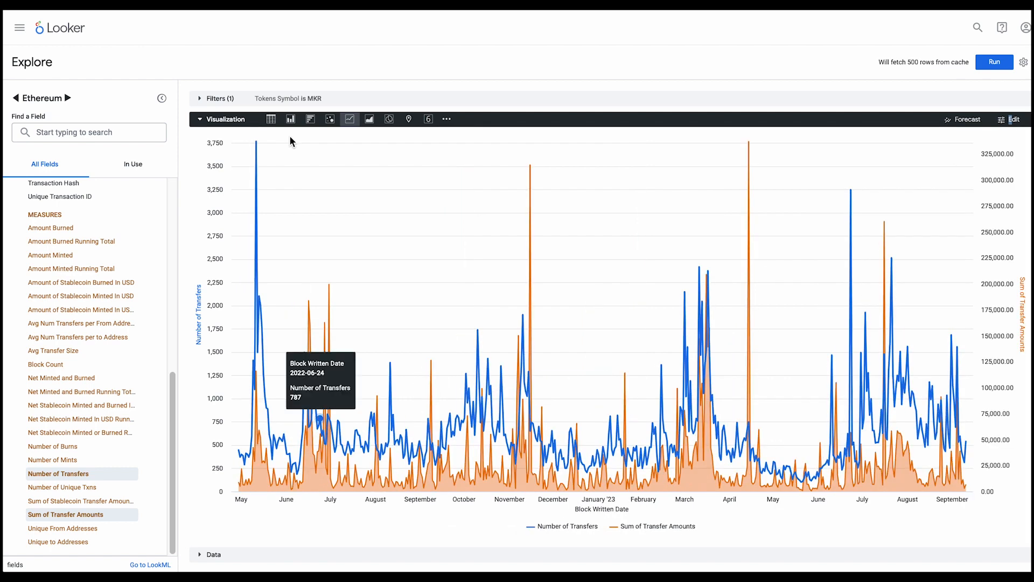
# - Show the results table in place of the chart and drill into the Number of Transfers for 2023-09-09
pyautogui.click(200, 119)
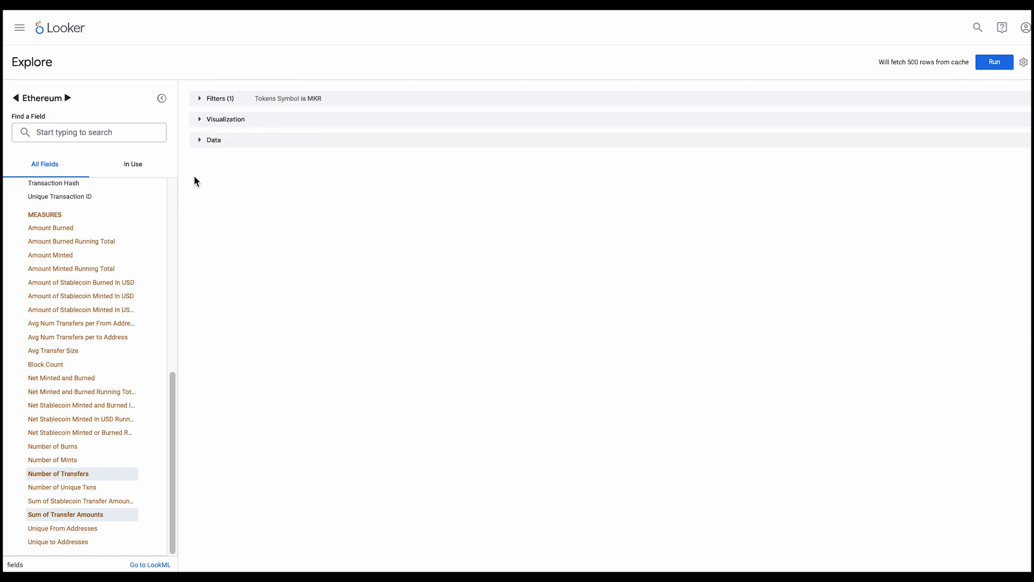
pyautogui.click(199, 140)
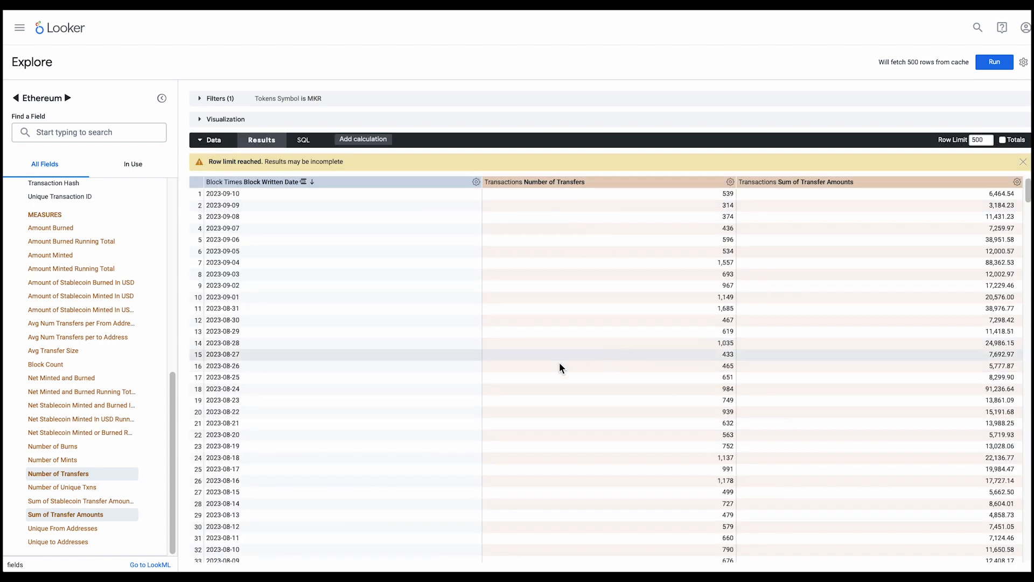
pyautogui.click(729, 205)
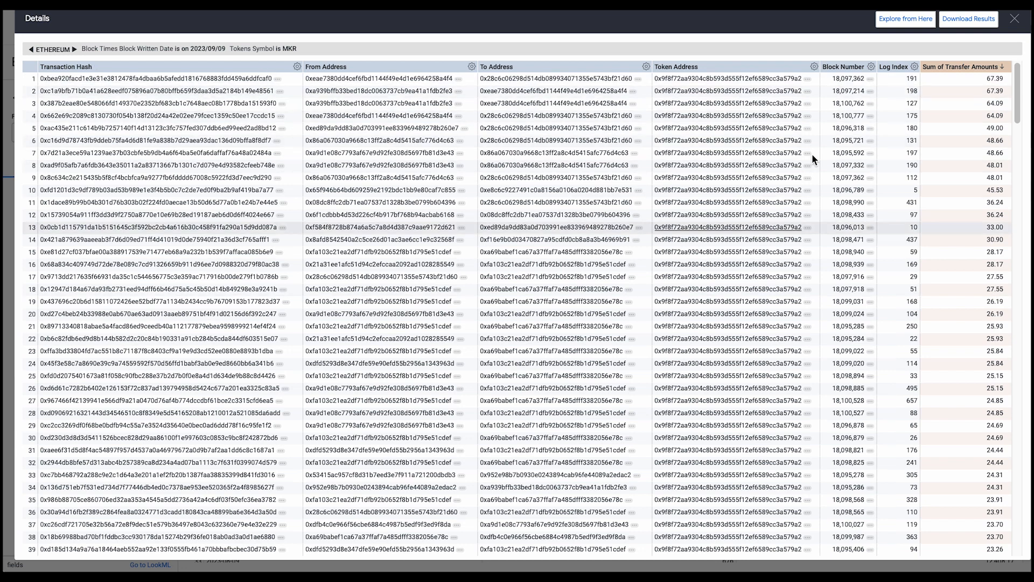
# - Check the external links offered for the first row's transaction hash and from address, and close the drill-down details
pyautogui.click(277, 78)
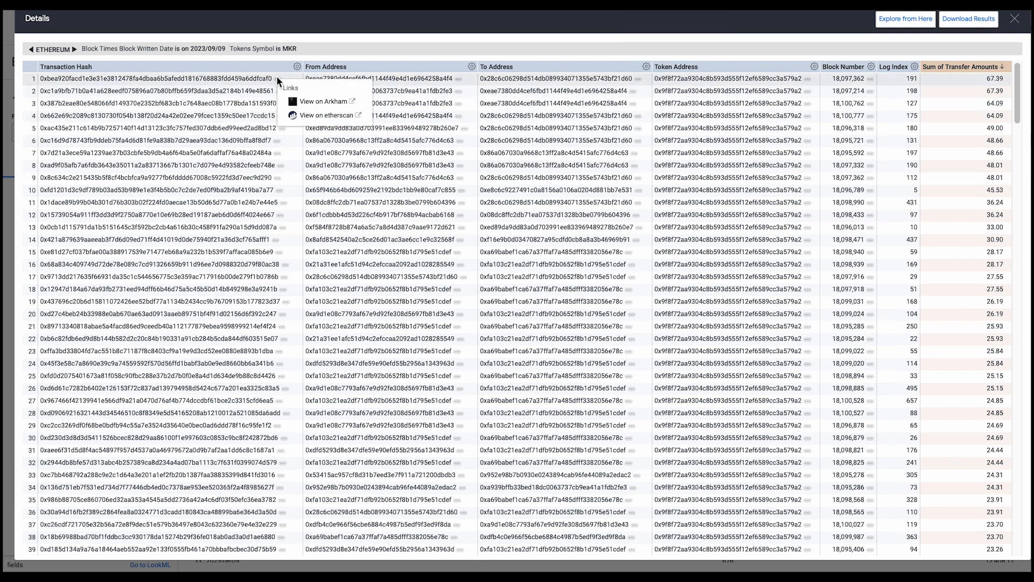
pyautogui.click(277, 77)
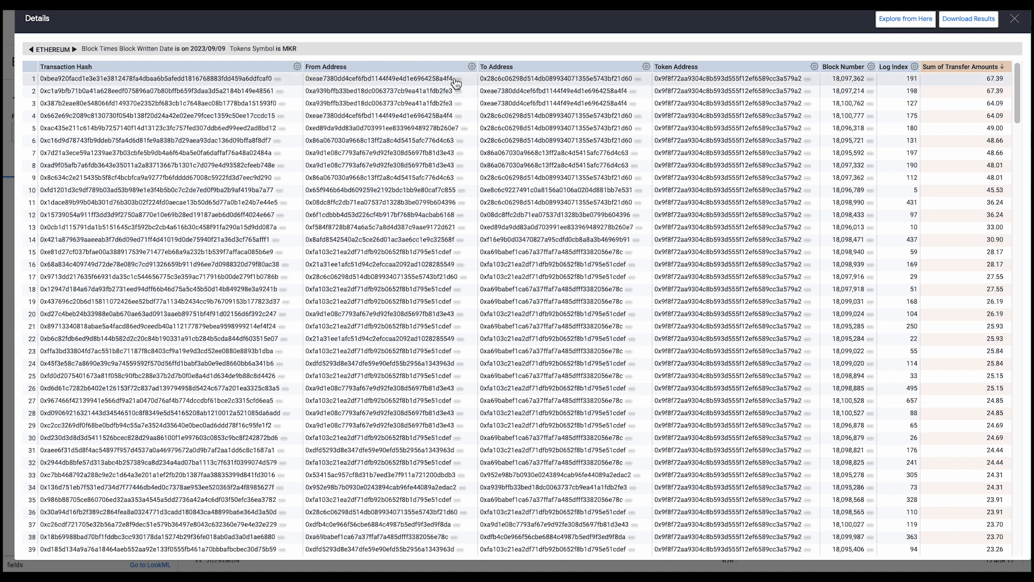
pyautogui.click(459, 79)
pyautogui.click(458, 80)
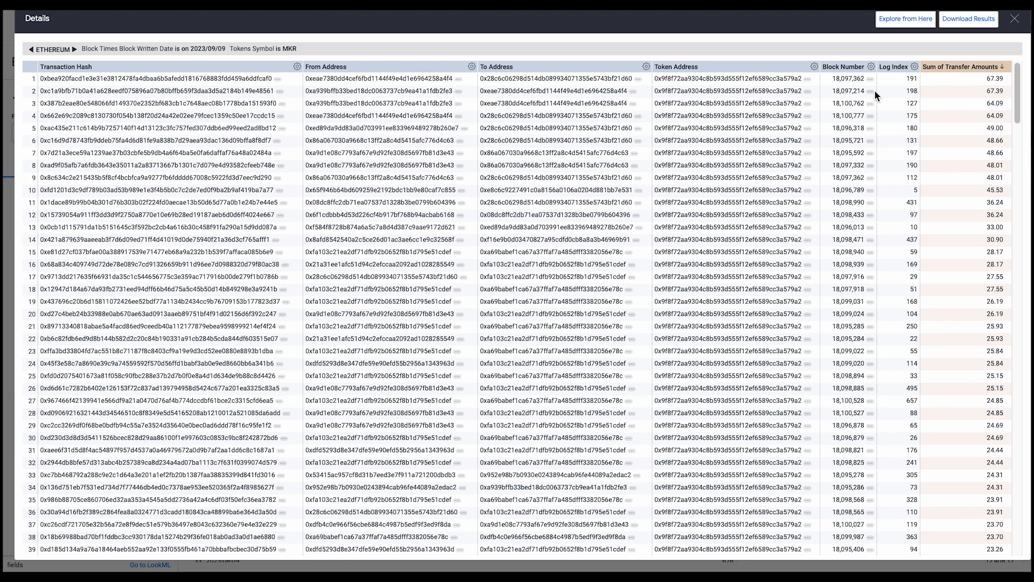
pyautogui.click(1015, 20)
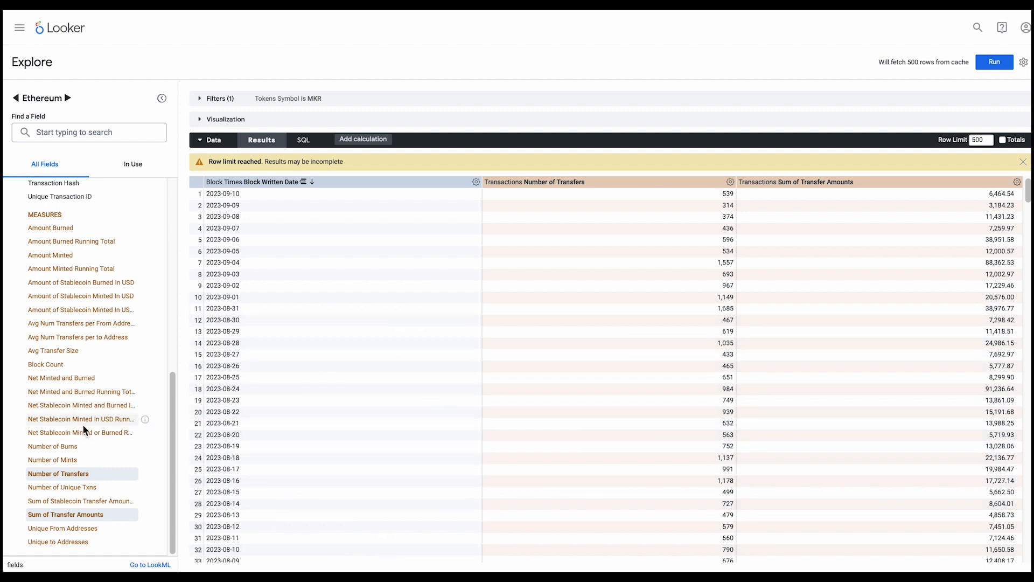
# - Collapse the Transactions field group and expand the Tokens group to reach its Symbol dimension
pyautogui.scroll(10, 71, 341)
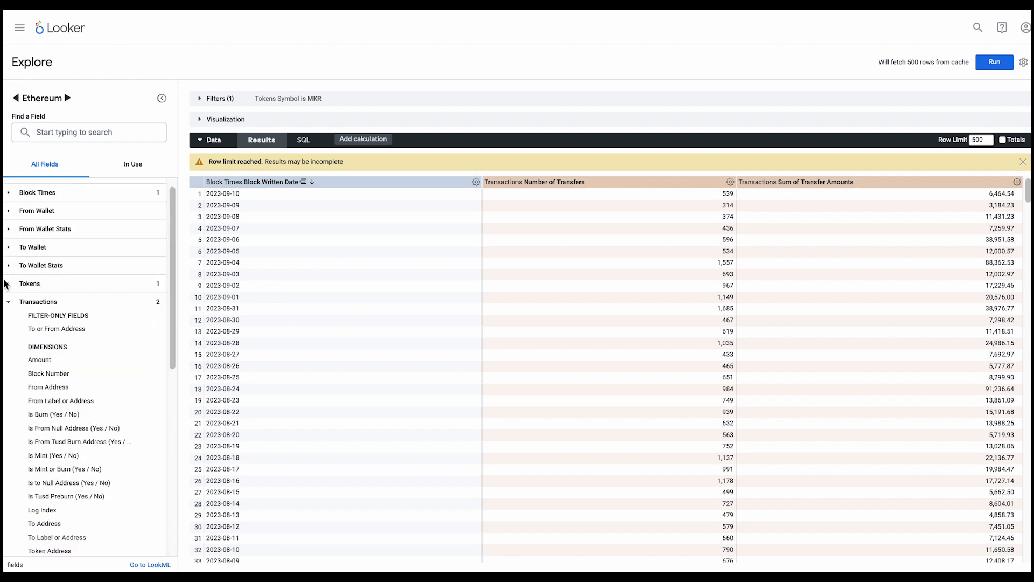
pyautogui.click(9, 305)
pyautogui.click(9, 295)
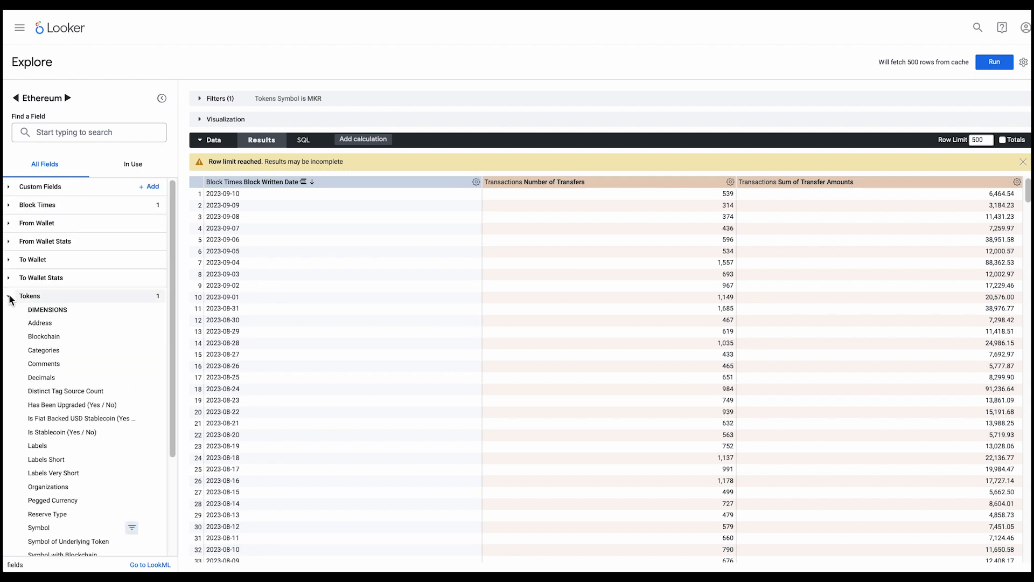
pyautogui.scroll(-2, 57, 380)
pyautogui.scroll(-2, 57, 379)
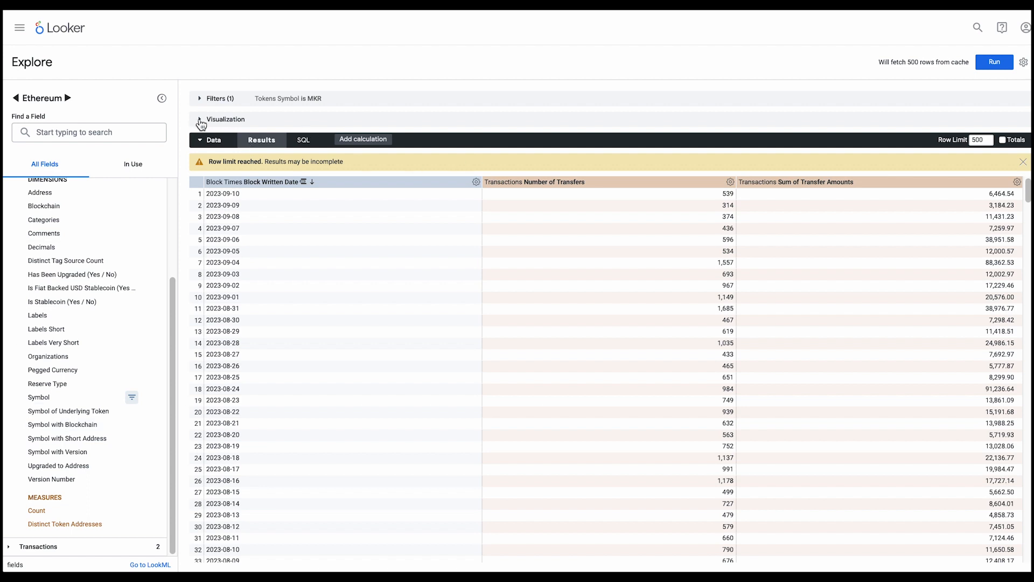
# - Collapse the data table and add FRAX alongside MKR in the Tokens Symbol filter
pyautogui.click(200, 139)
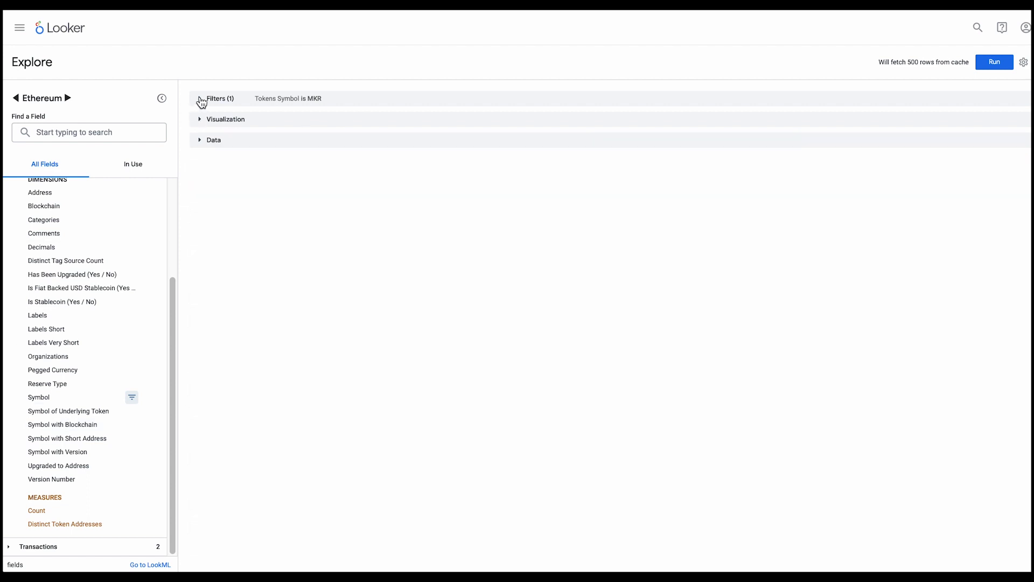
pyautogui.click(201, 98)
pyautogui.click(492, 120)
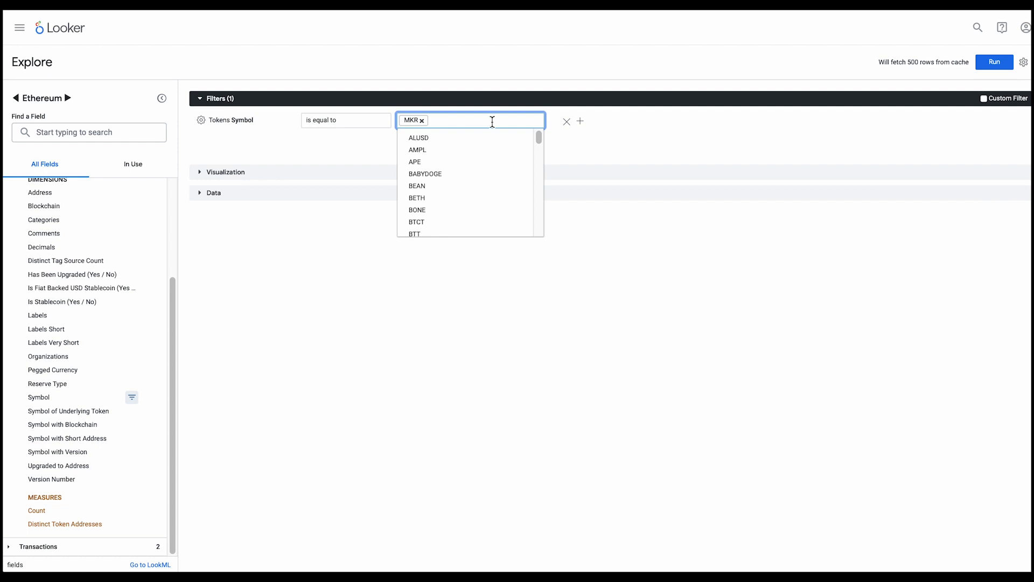
pyautogui.write('FR')
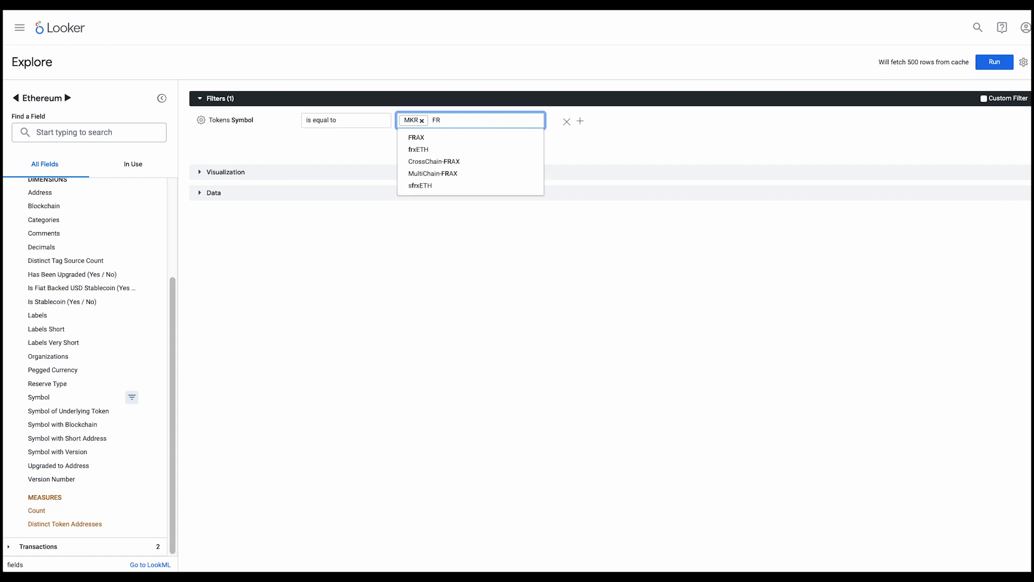
pyautogui.write('AX')
pyautogui.press('Return')
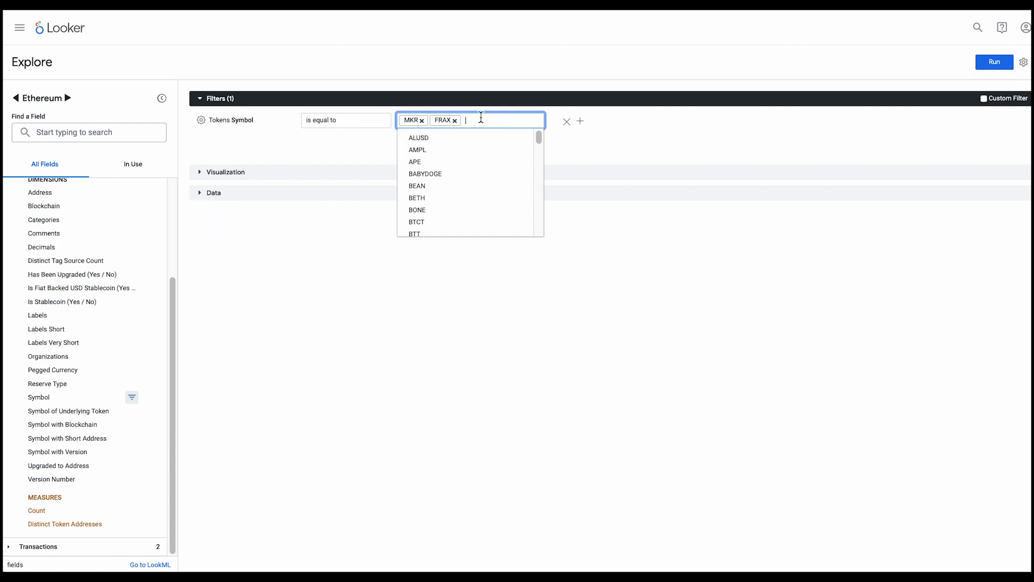
# - Pivot the results by the Tokens Symbol dimension instead of keeping it as a plain column, and run the query
pyautogui.click(200, 193)
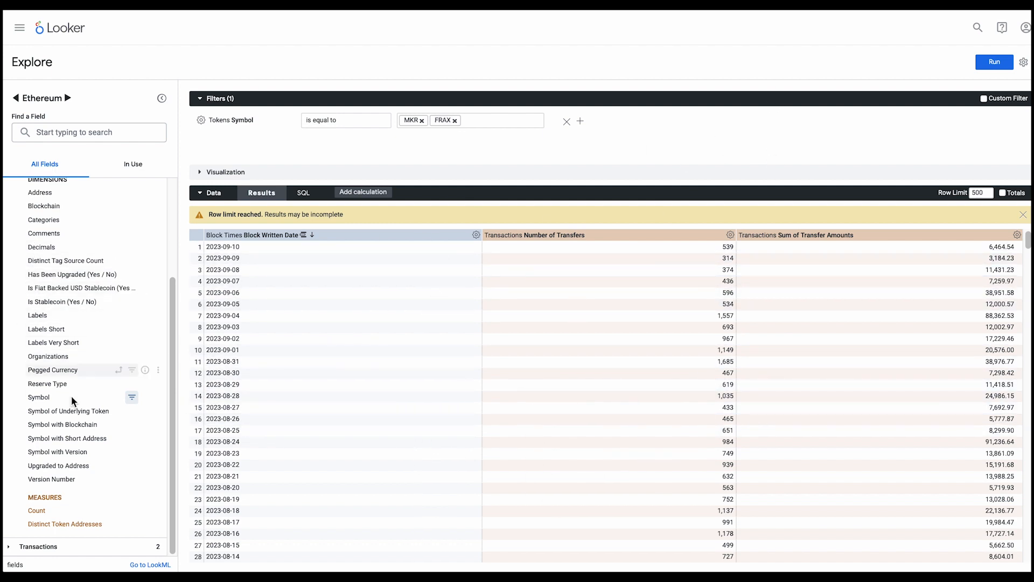
pyautogui.click(53, 397)
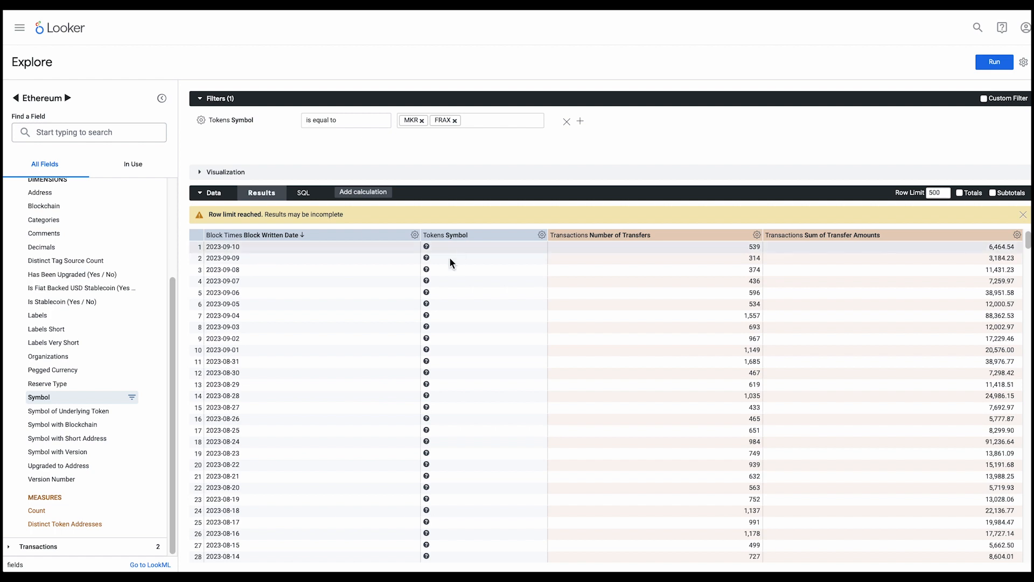
pyautogui.click(102, 396)
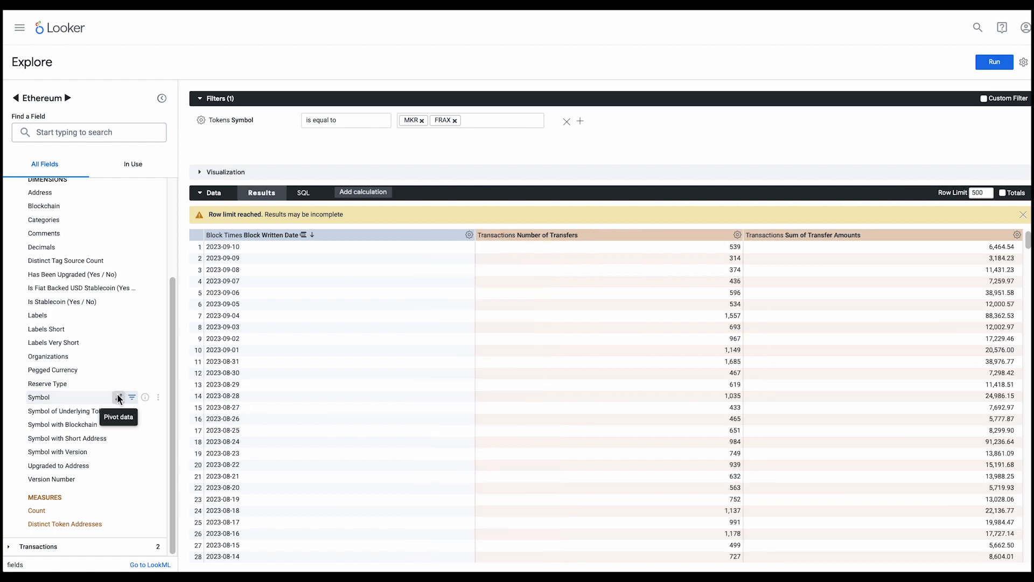
pyautogui.click(118, 396)
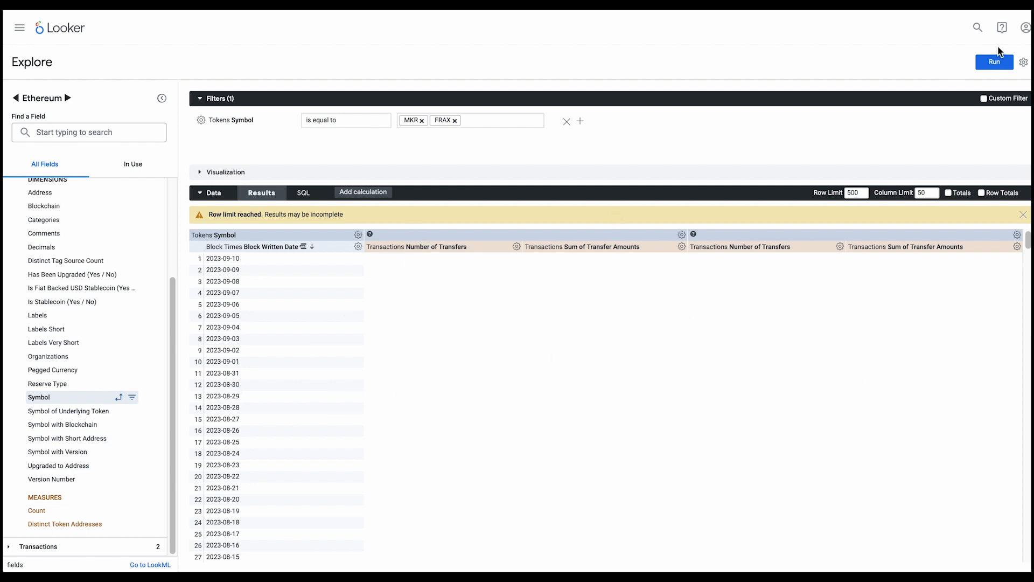
pyautogui.click(978, 68)
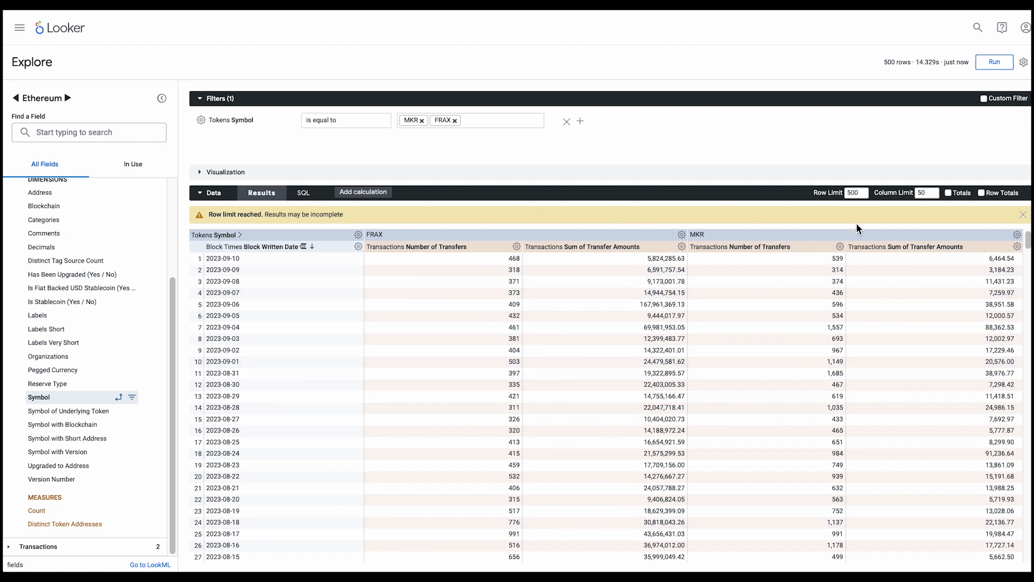
# - Show the expanded visualization of the pivoted results, with the data table and filters collapsed
pyautogui.click(201, 193)
pyautogui.click(200, 173)
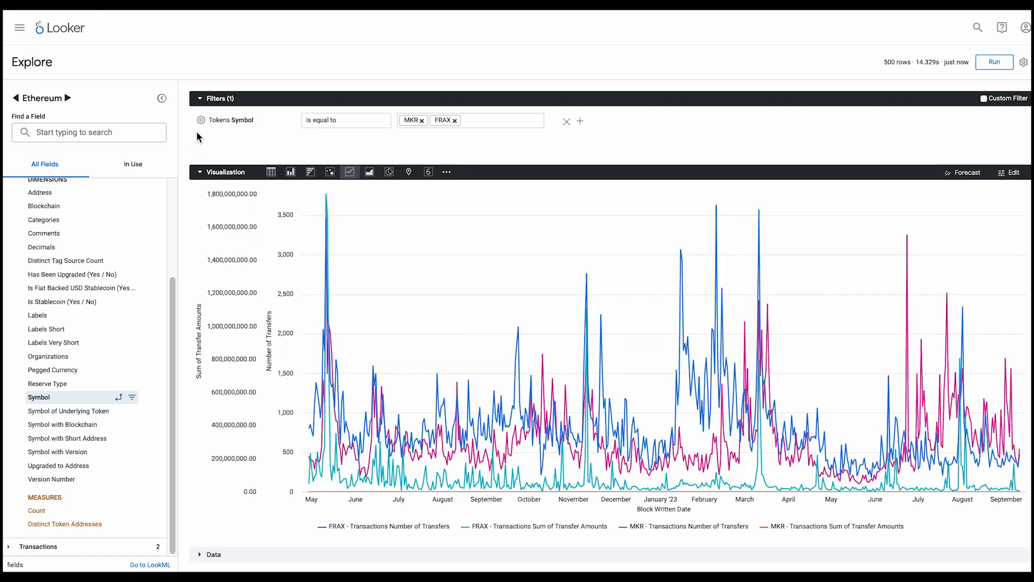
pyautogui.click(199, 99)
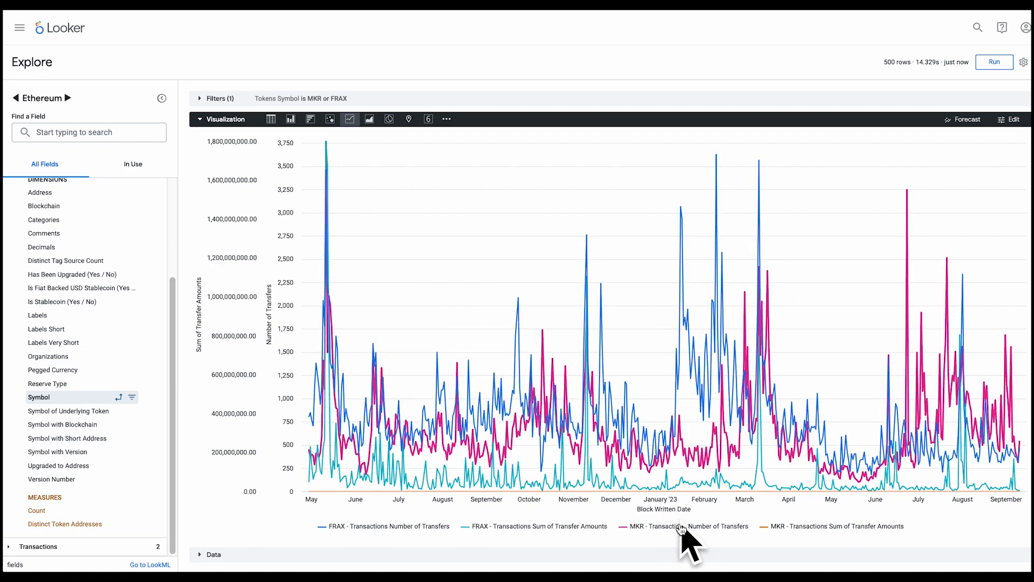
# - Compare the chart with both MKR series and the FRAX Number of Transfers series hidden, and show all series again
pyautogui.click(801, 530)
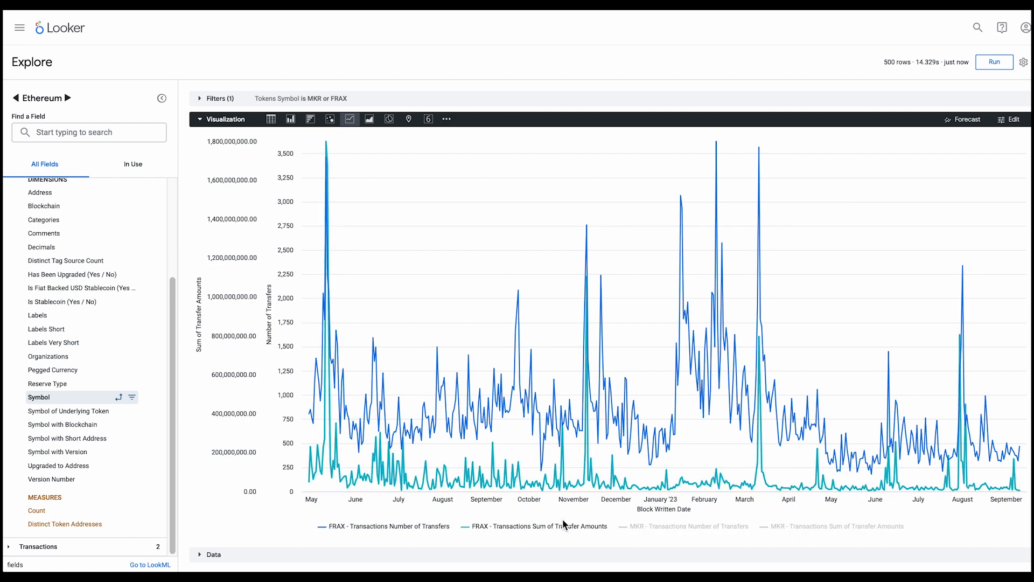
pyautogui.click(420, 527)
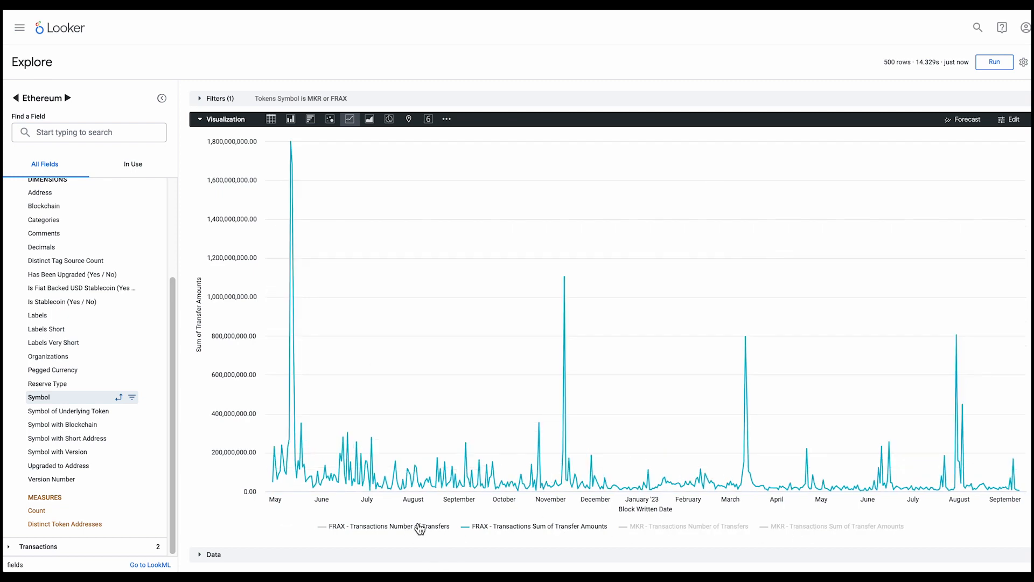
pyautogui.click(449, 527)
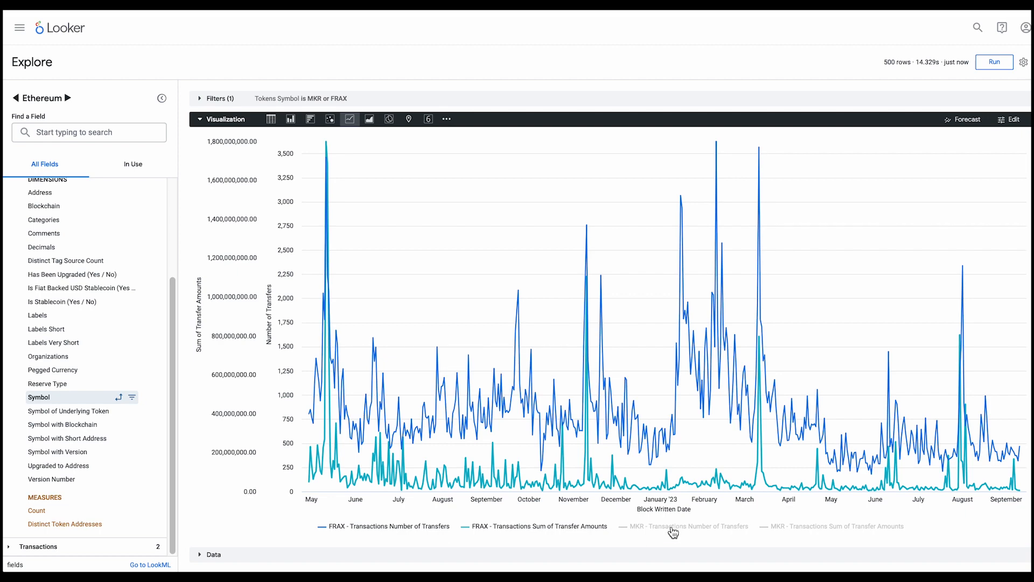
pyautogui.click(724, 528)
pyautogui.click(805, 530)
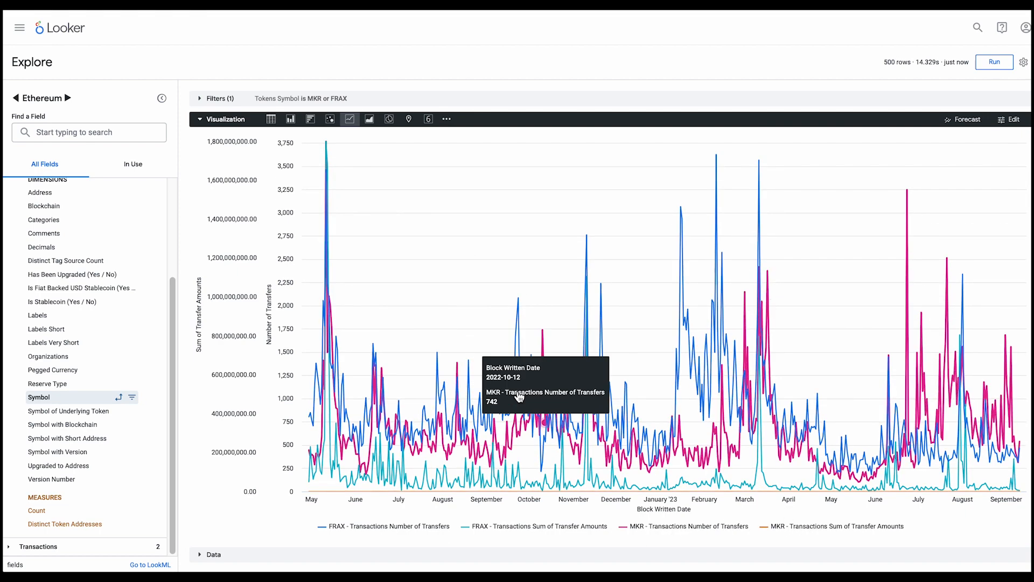
# - Collapse the Tokens field group
pyautogui.scroll(3, 40, 327)
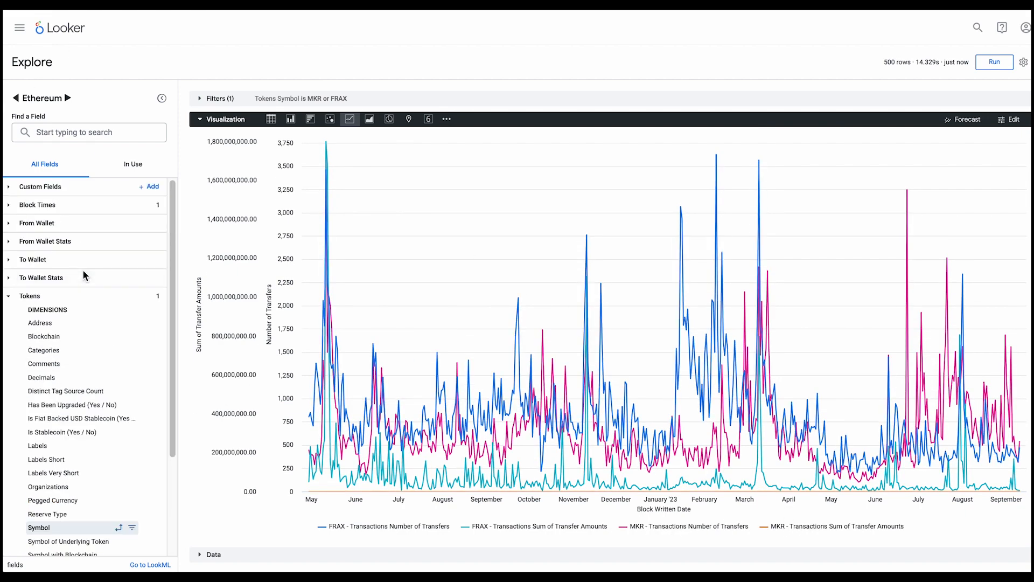
pyautogui.click(11, 296)
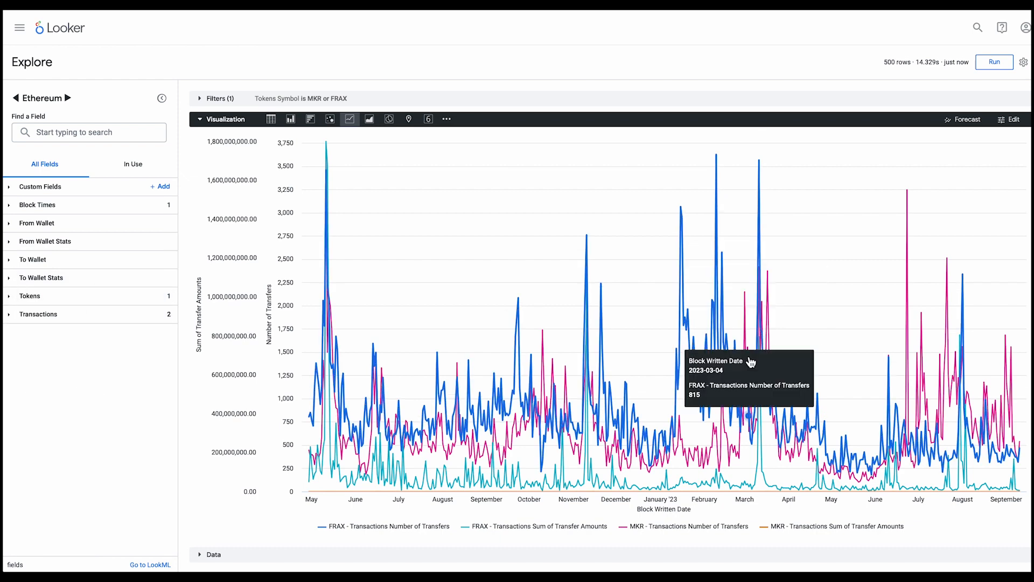